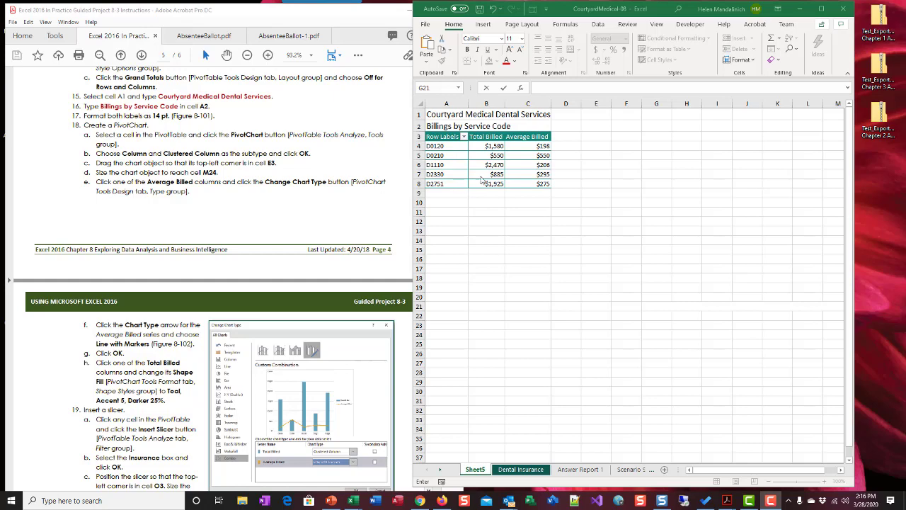
Select cell B6 in the PivotTable, hiding the PivotTable Fields pane, and widen the Excel window
{"action": "left_click", "coordinate": [484, 164]}
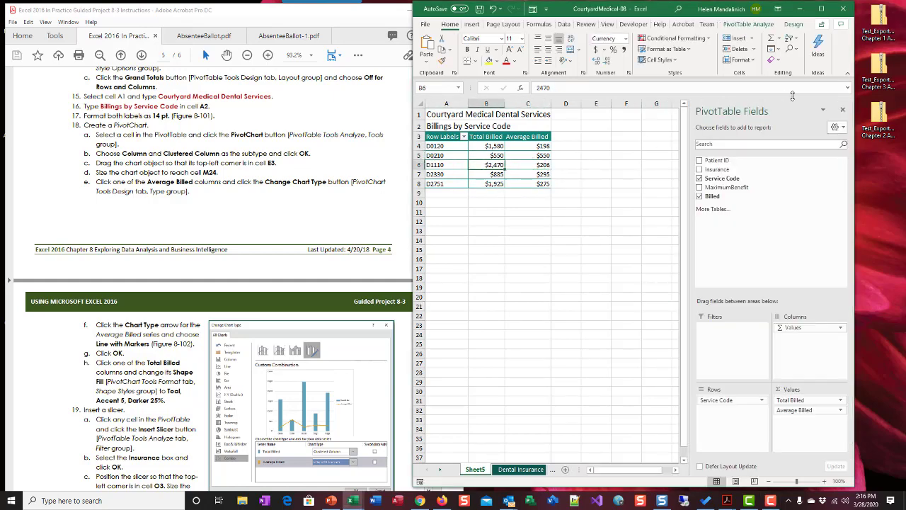
{"action": "left_click", "coordinate": [843, 111]}
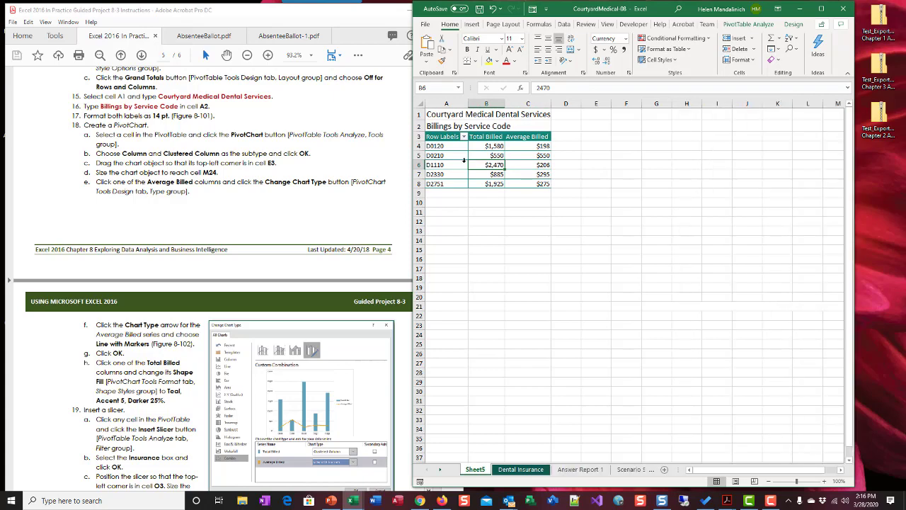
{"action": "left_click", "coordinate": [464, 161]}
{"action": "left_click", "coordinate": [499, 164]}
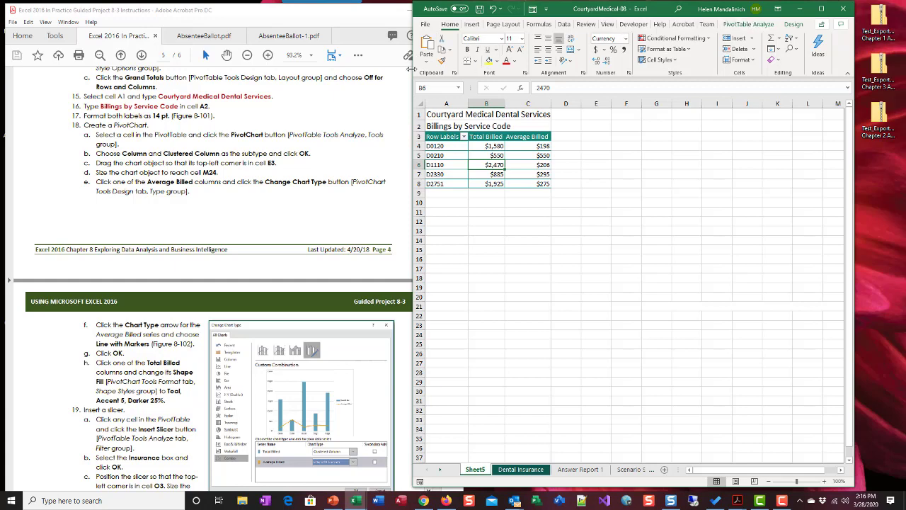
{"action": "left_click_drag", "start_coordinate": [412, 69], "coordinate": [361, 69]}
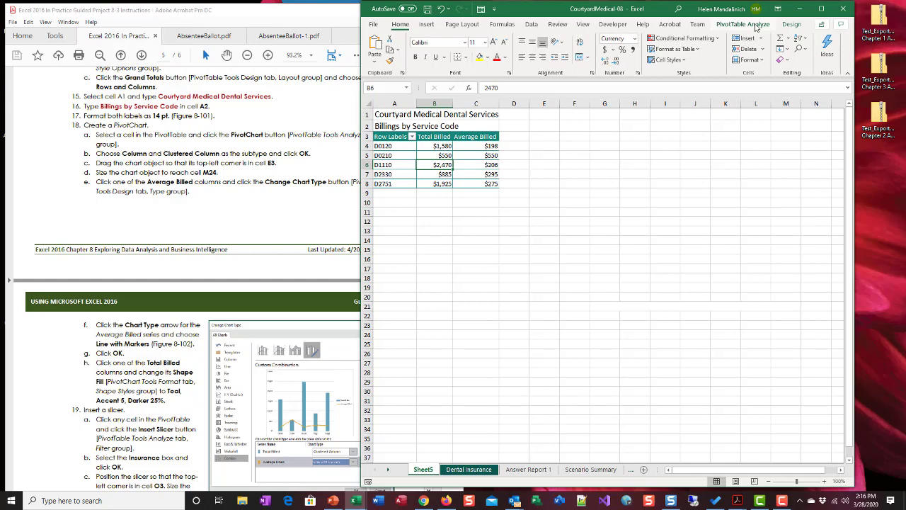
Insert a Clustered Column PivotChart from the PivotTable and place and size it to cover cells E3 to M24
{"action": "left_click", "coordinate": [755, 25]}
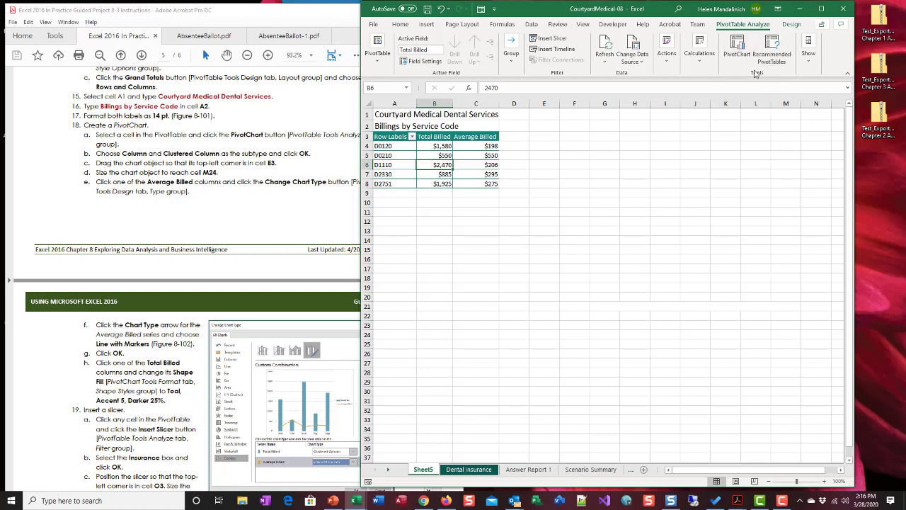
{"action": "left_click", "coordinate": [745, 52]}
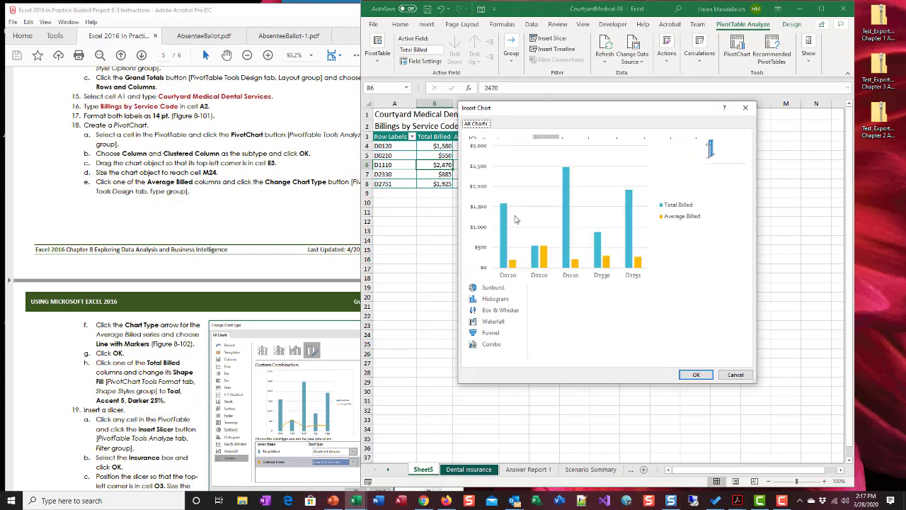
{"action": "mouse_move", "coordinate": [594, 205]}
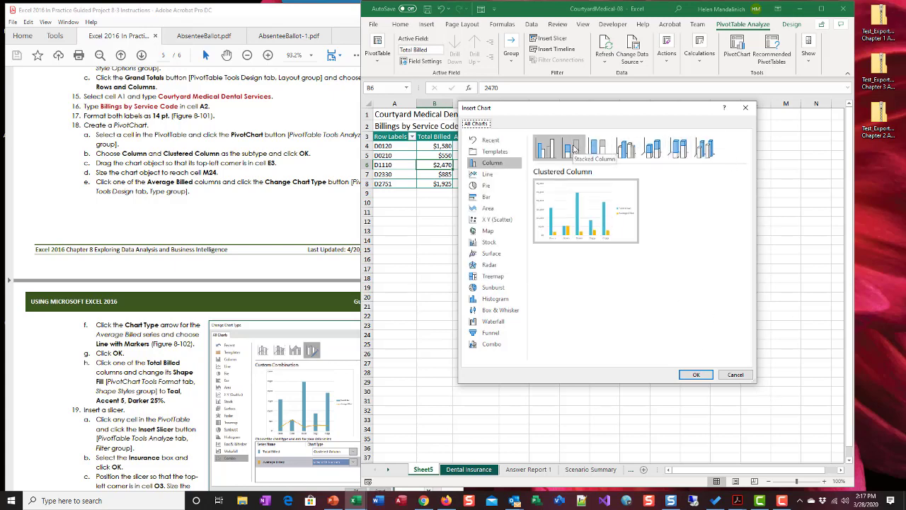
{"action": "left_click", "coordinate": [575, 149]}
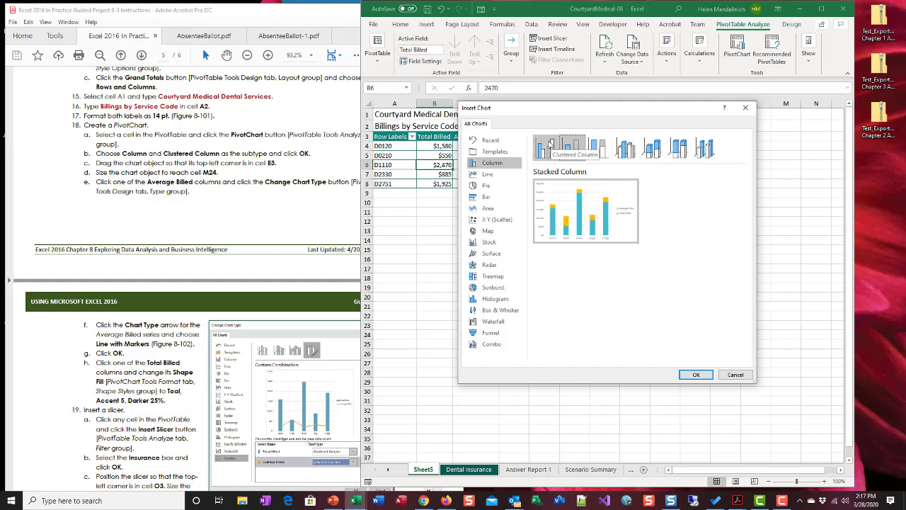
{"action": "left_click", "coordinate": [551, 146]}
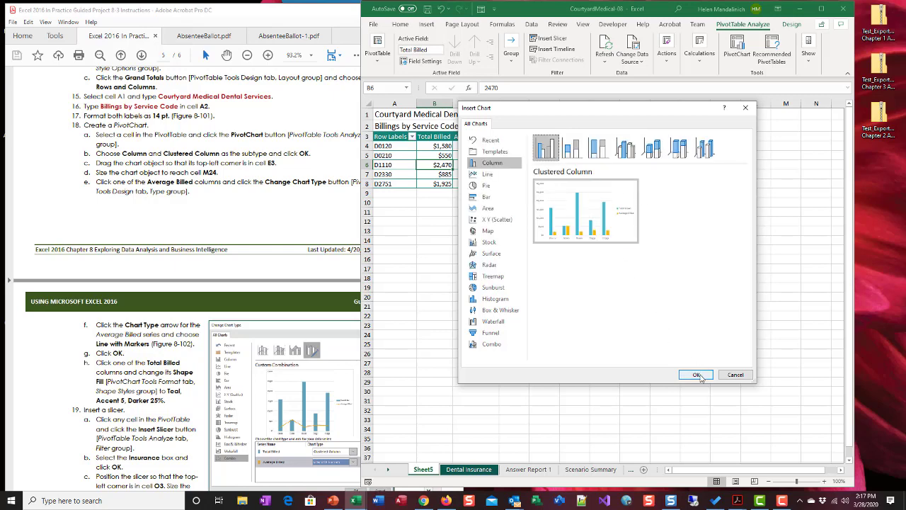
{"action": "left_click", "coordinate": [698, 375]}
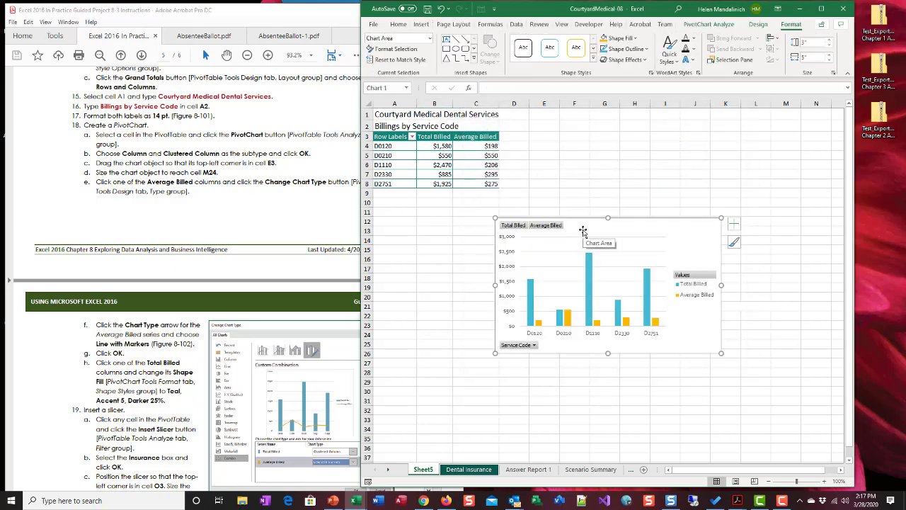
{"action": "left_click_drag", "start_coordinate": [583, 229], "coordinate": [617, 143]}
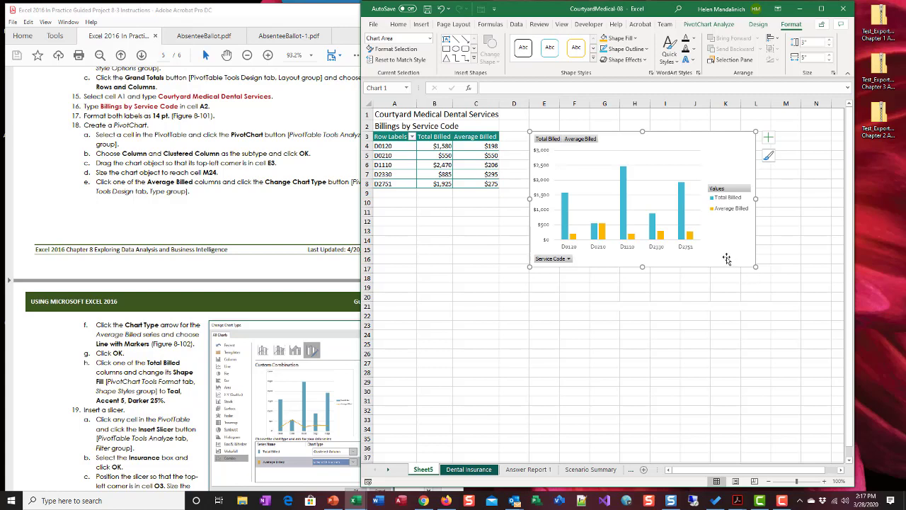
{"action": "left_click_drag", "start_coordinate": [755, 267], "coordinate": [803, 338]}
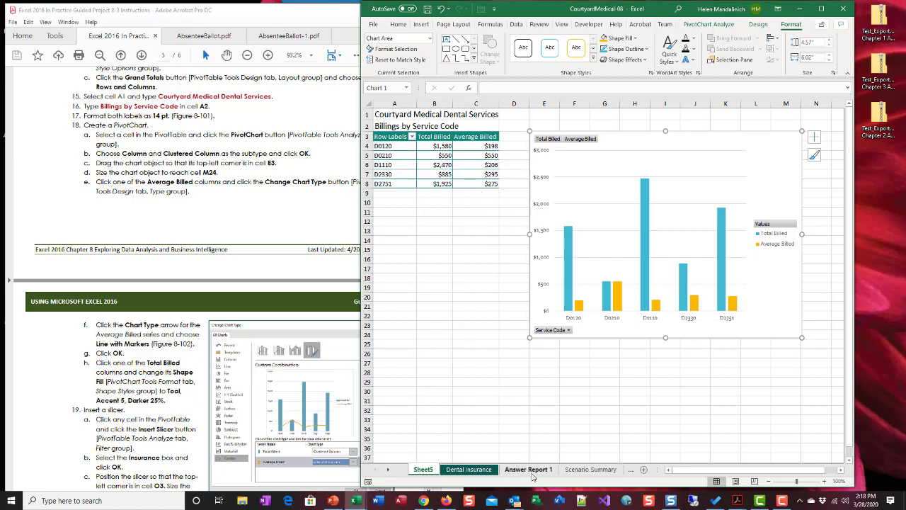
Check the source data on the Dental Insurance sheet and return to Sheet5
{"action": "left_click", "coordinate": [388, 472]}
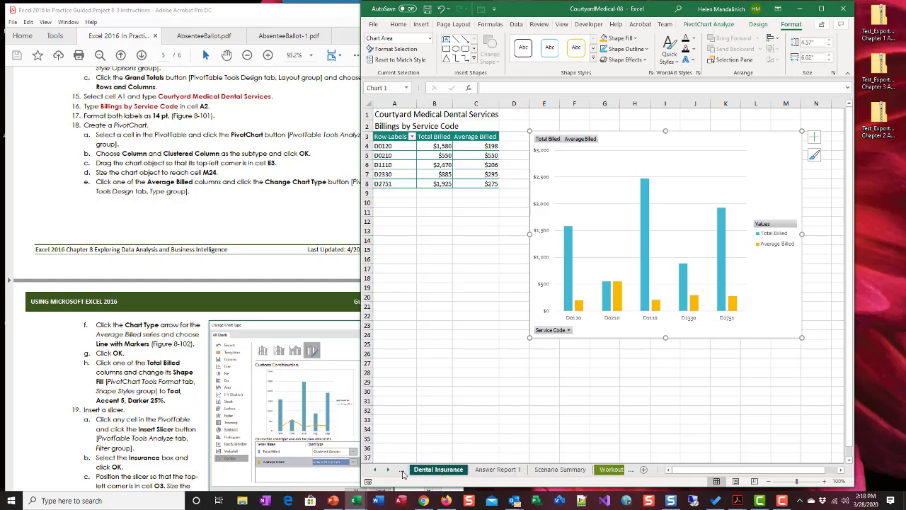
{"action": "left_click", "coordinate": [438, 469]}
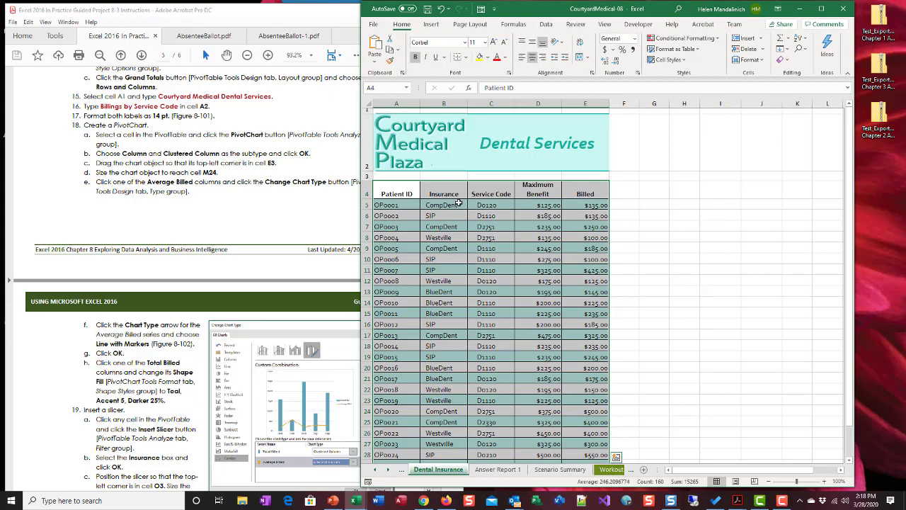
{"action": "left_click", "coordinate": [375, 470]}
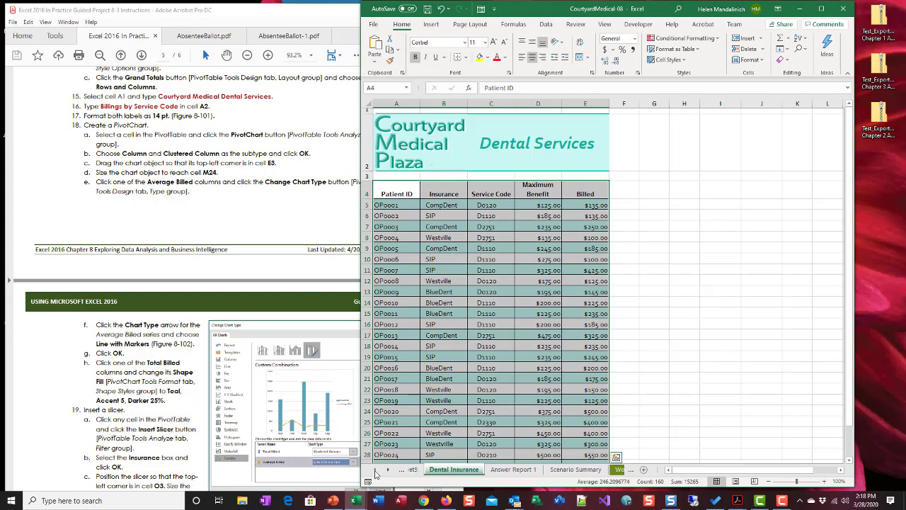
{"action": "left_click", "coordinate": [424, 470]}
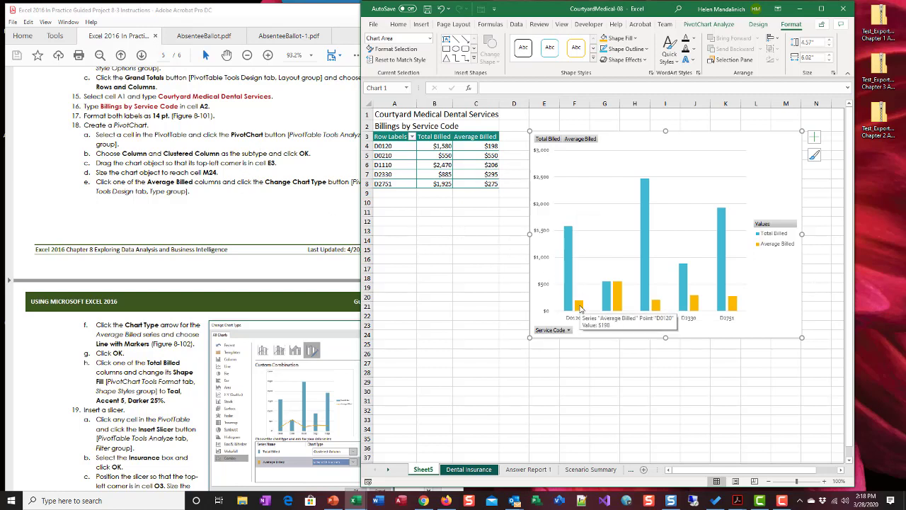
Change the chart type of the Average Billed series to Line with Markers, keeping Total Billed as Clustered Column
{"action": "left_click", "coordinate": [580, 307]}
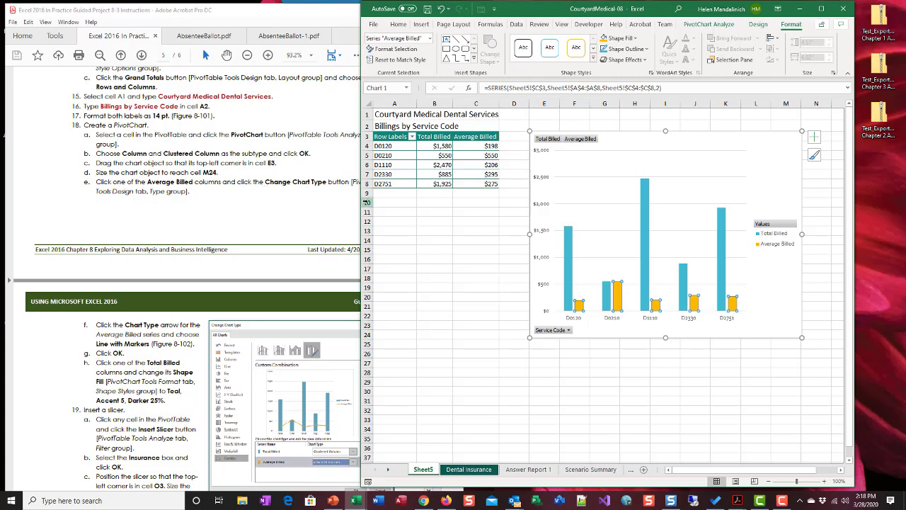
{"action": "left_click_drag", "start_coordinate": [358, 201], "coordinate": [380, 205]}
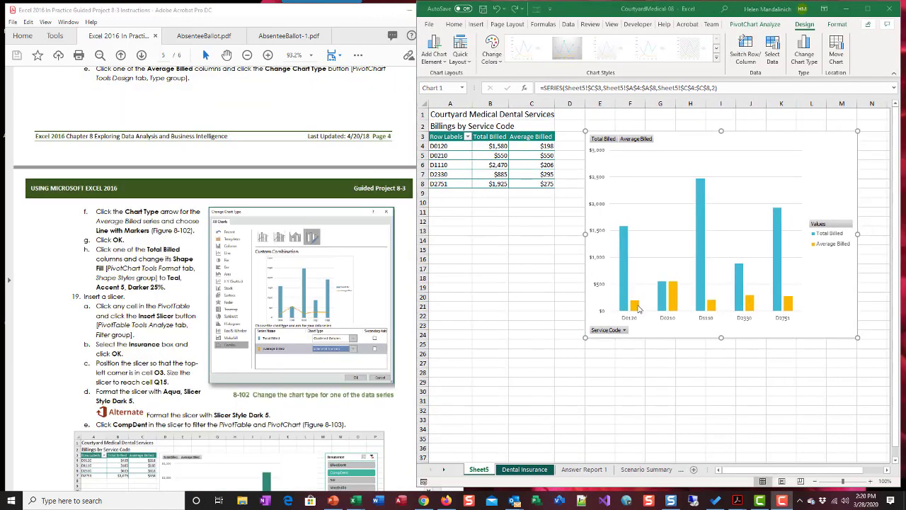
{"action": "mouse_move", "coordinate": [637, 309]}
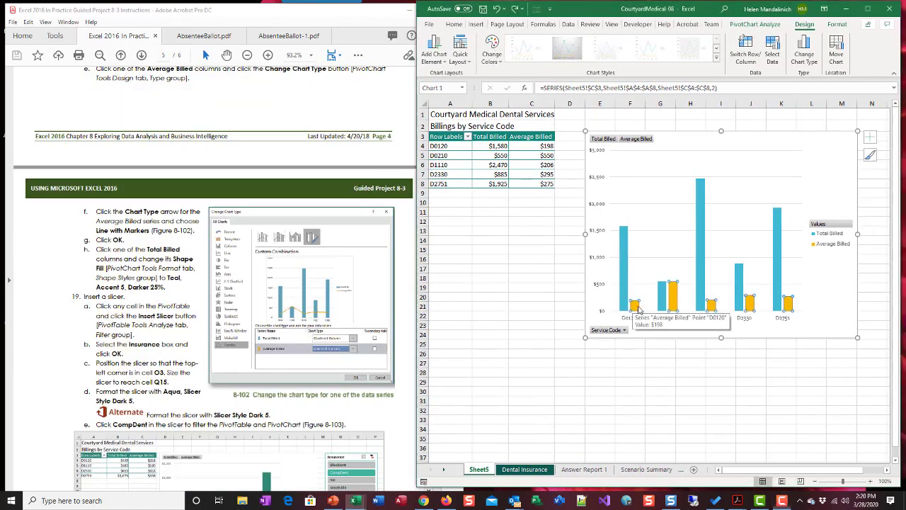
{"action": "left_click", "coordinate": [636, 309]}
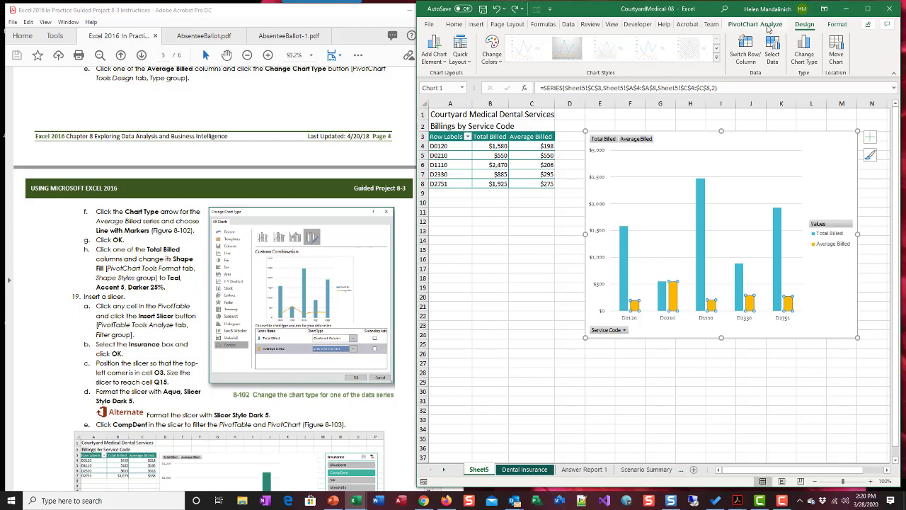
{"action": "left_click", "coordinate": [813, 62]}
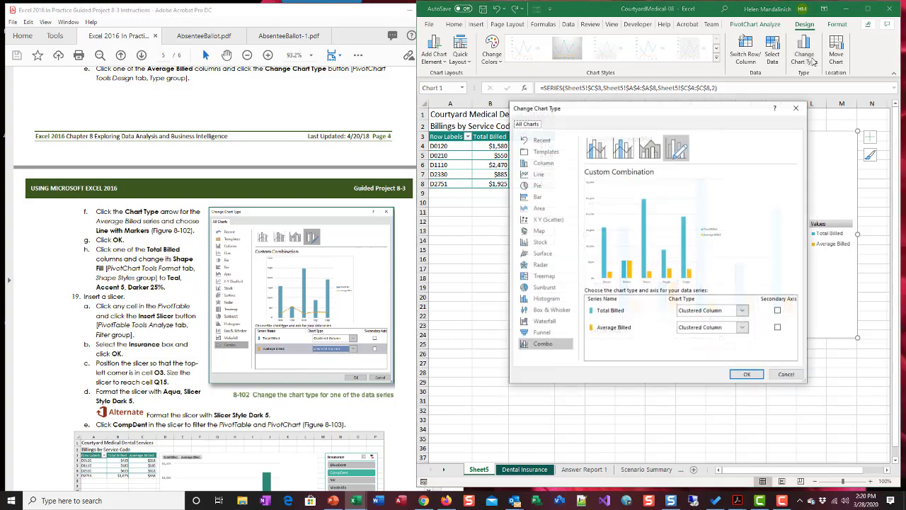
{"action": "left_click_drag", "start_coordinate": [725, 117], "coordinate": [766, 173]}
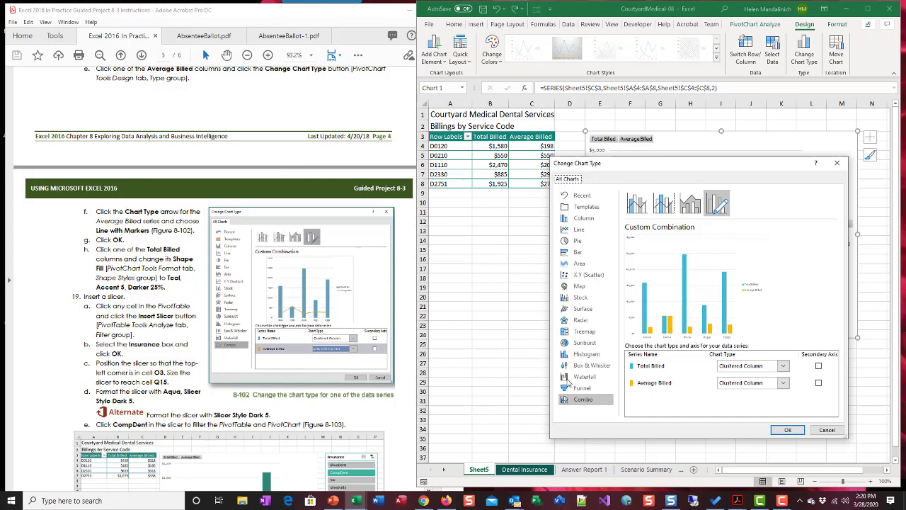
{"action": "left_click", "coordinate": [783, 383]}
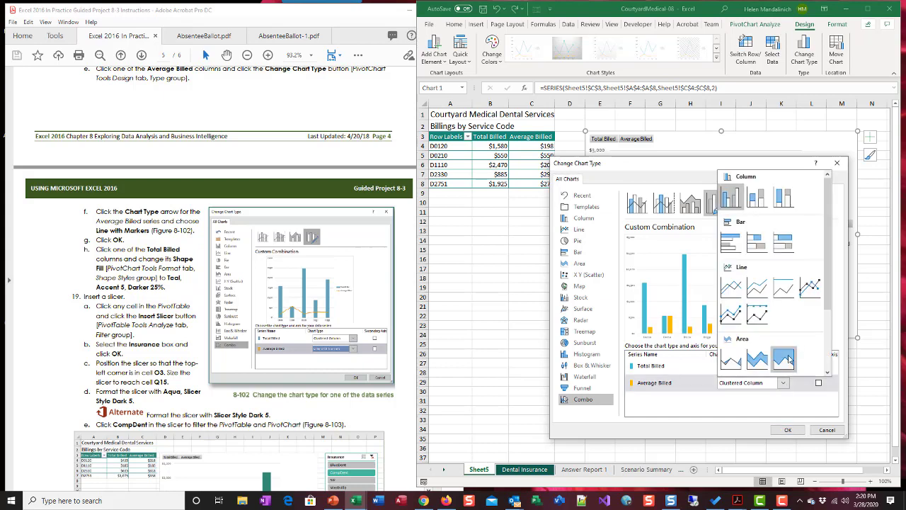
{"action": "left_click", "coordinate": [813, 286]}
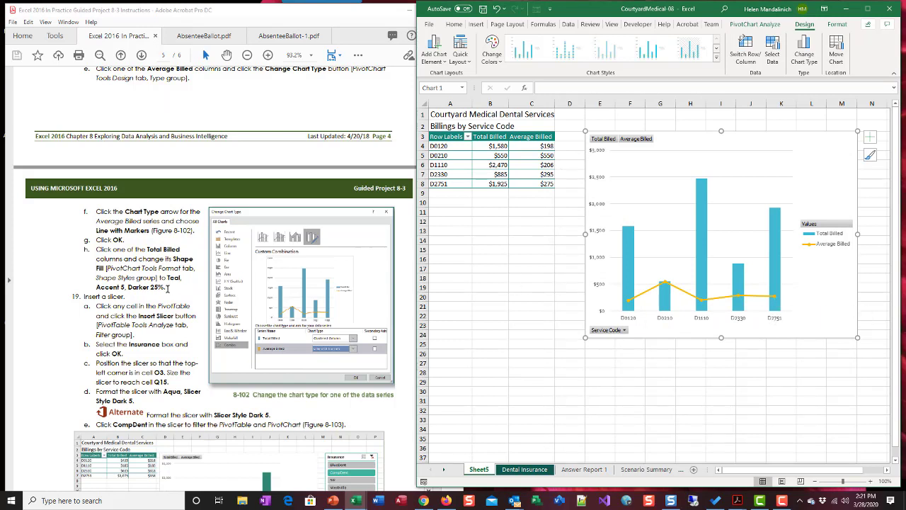
Set the shape fill of the Total Billed columns to Teal, Accent 5, Darker 25%
{"action": "scroll", "coordinate": [168, 289], "scroll_direction": "down", "scroll_amount": 2}
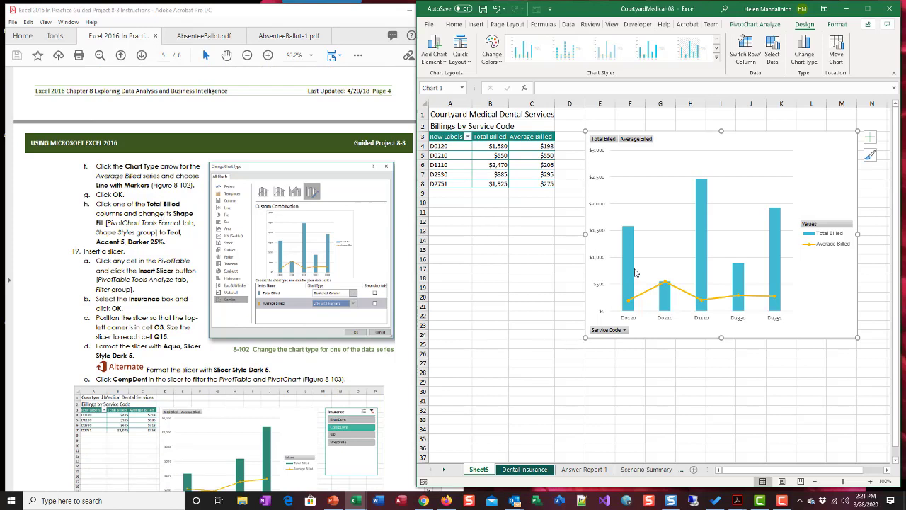
{"action": "left_click", "coordinate": [632, 266]}
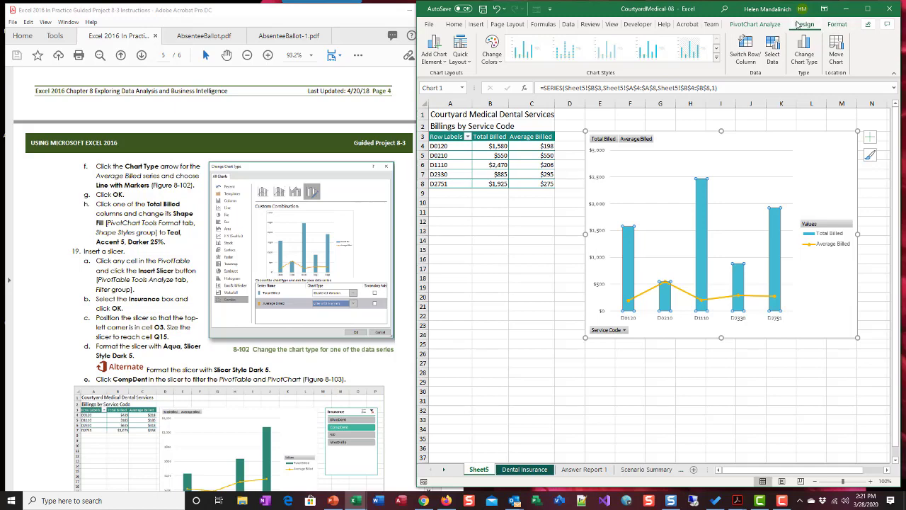
{"action": "left_click", "coordinate": [837, 25]}
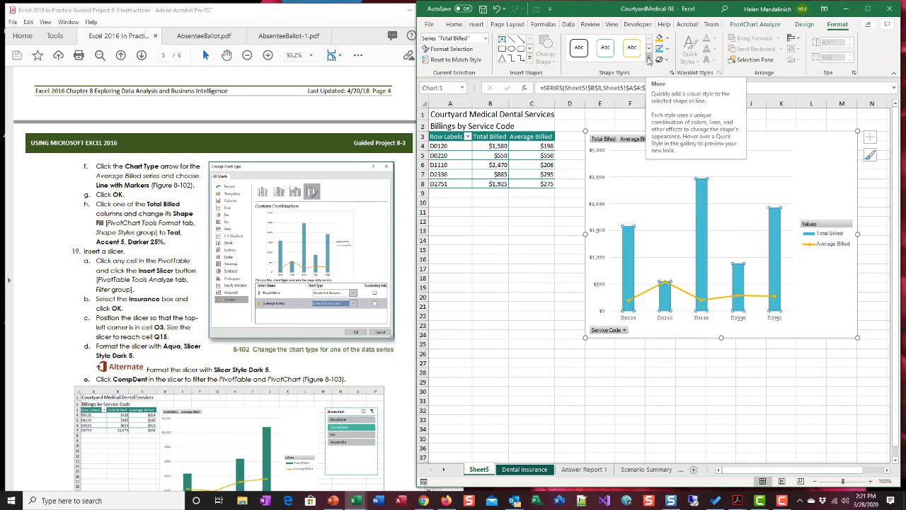
{"action": "left_click", "coordinate": [648, 62]}
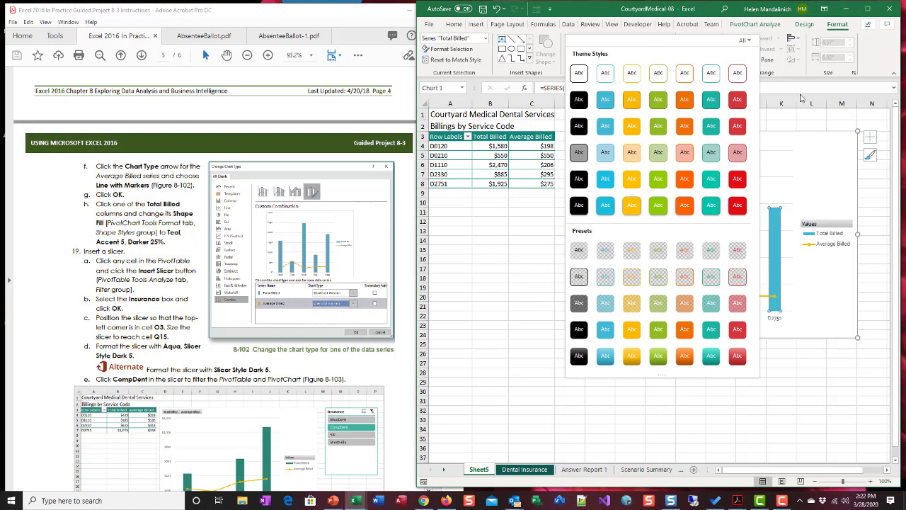
{"action": "left_click", "coordinate": [800, 91]}
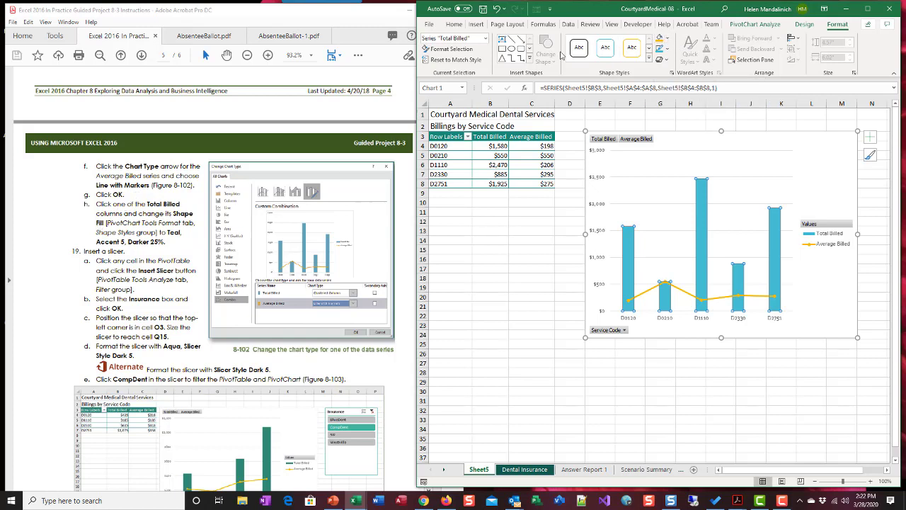
{"action": "left_click", "coordinate": [670, 40]}
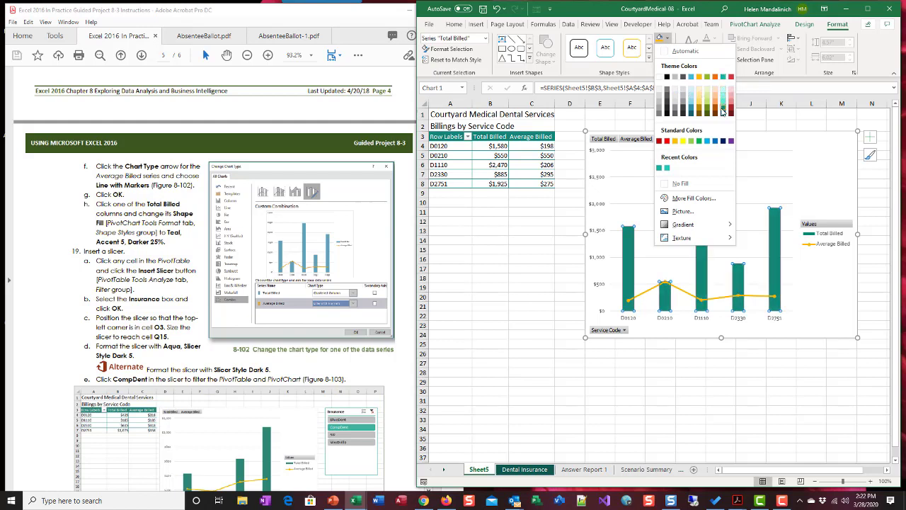
{"action": "left_click", "coordinate": [723, 111]}
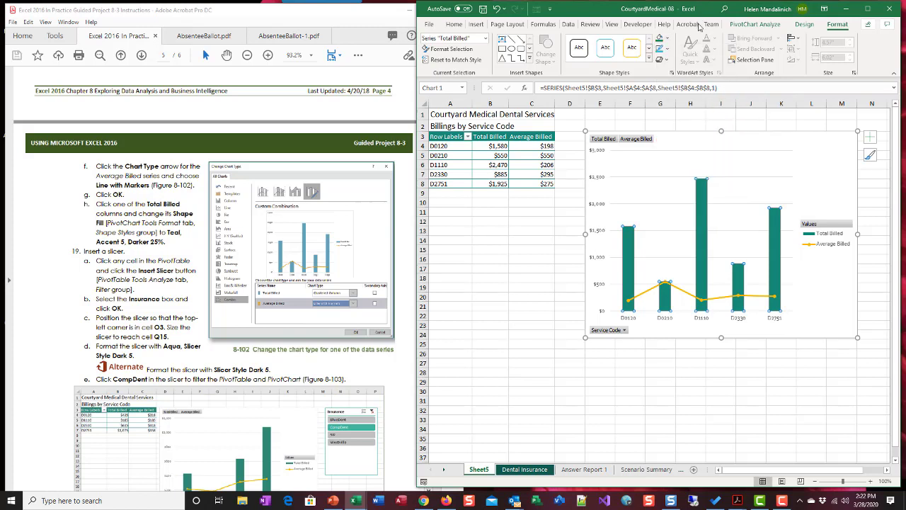
{"action": "left_click", "coordinate": [670, 40]}
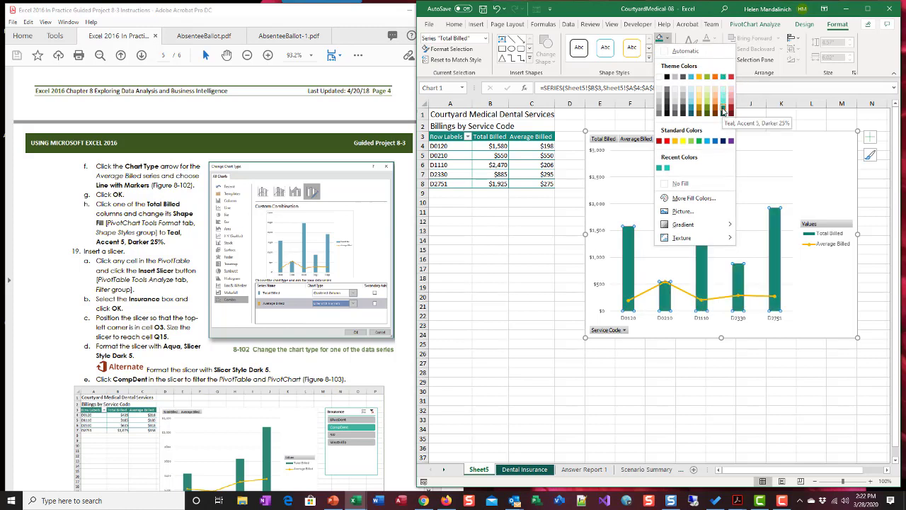
{"action": "left_click", "coordinate": [724, 112]}
Review the instructions for inserting the Insurance slicer and the completed PivotChart figure in the project PDF
{"action": "scroll", "coordinate": [145, 233], "scroll_direction": "down", "scroll_amount": 2}
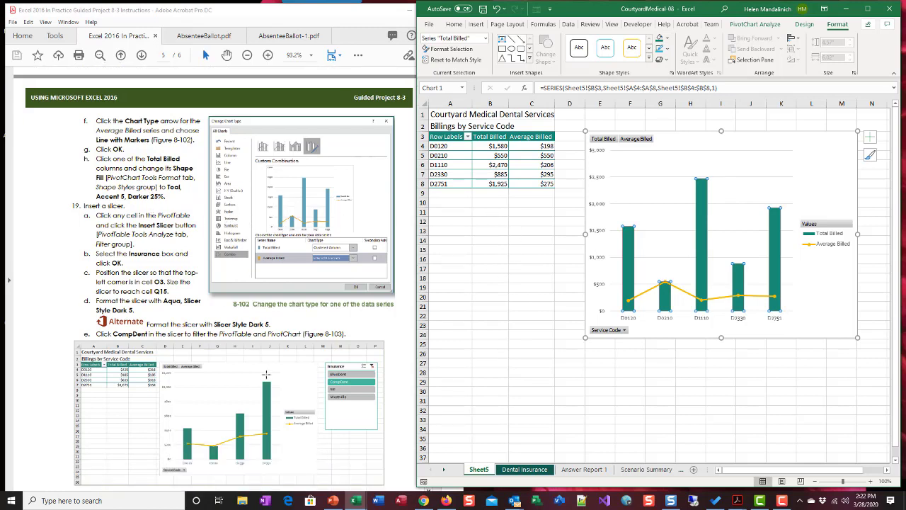
{"action": "scroll", "coordinate": [278, 361], "scroll_direction": "down", "scroll_amount": 2}
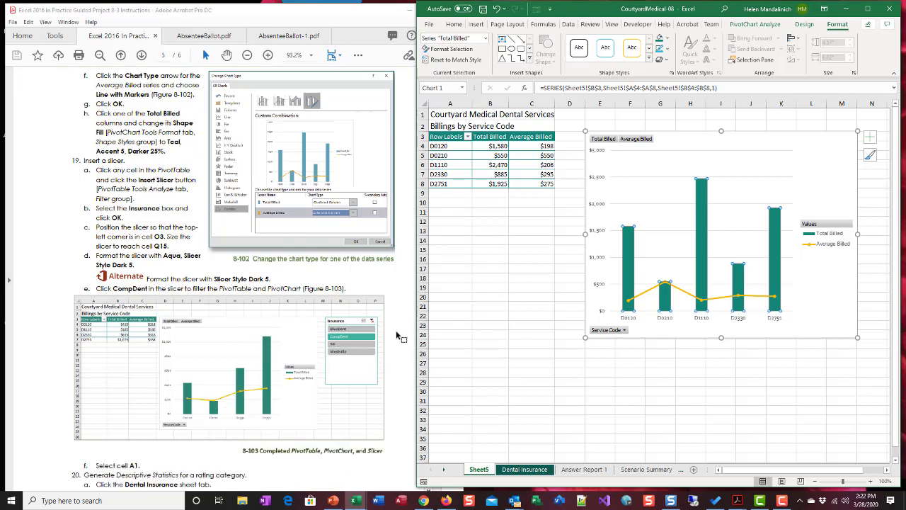
{"action": "scroll", "coordinate": [359, 346], "scroll_direction": "up", "scroll_amount": 3}
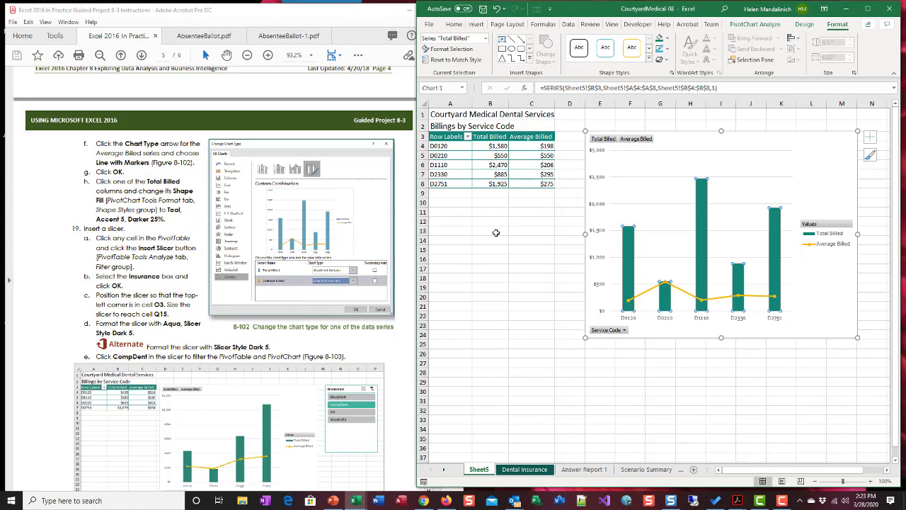
Insert a slicer for the Insurance field of the billings PivotTable
{"action": "left_click", "coordinate": [505, 155]}
{"action": "left_click", "coordinate": [500, 165]}
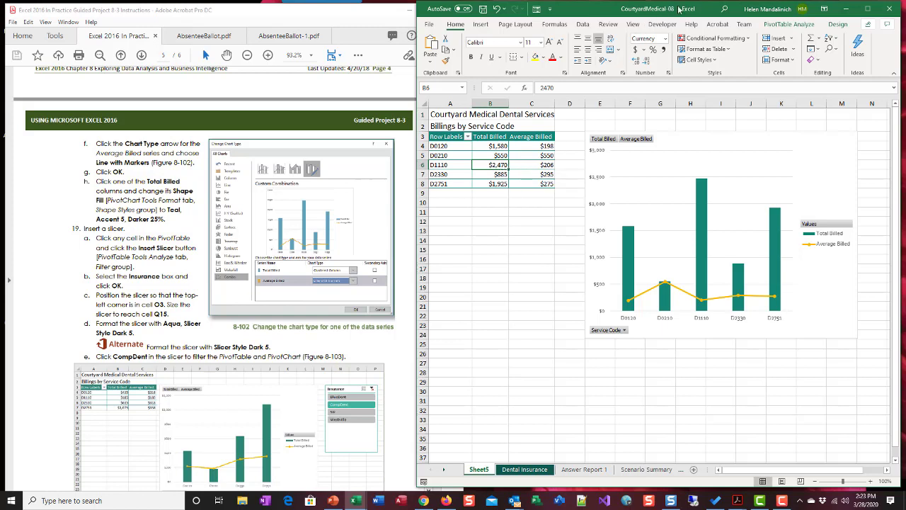
{"action": "left_click", "coordinate": [774, 26]}
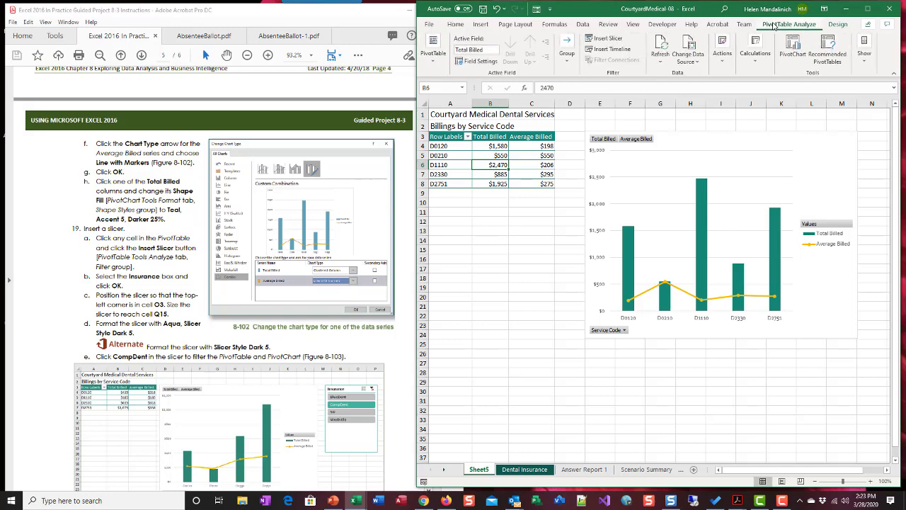
{"action": "left_click", "coordinate": [609, 39]}
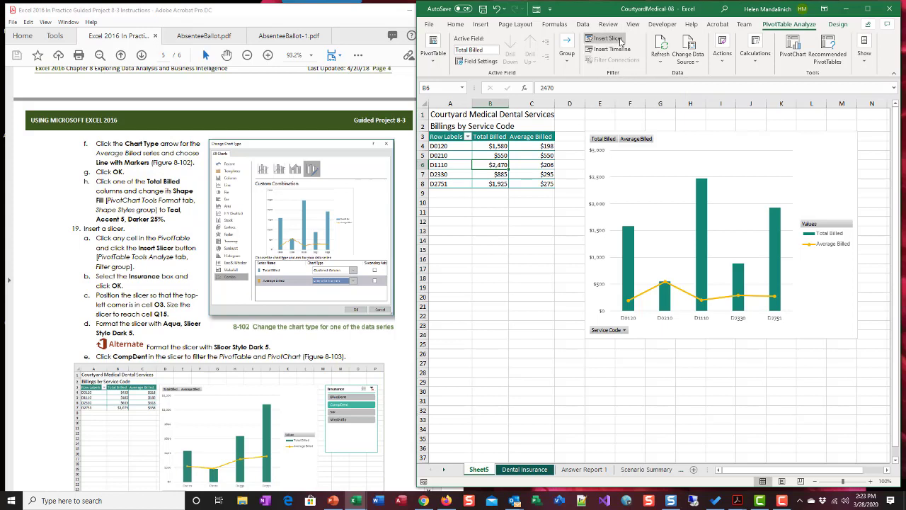
{"action": "left_click", "coordinate": [620, 41]}
{"action": "left_click_drag", "start_coordinate": [794, 119], "coordinate": [489, 226]}
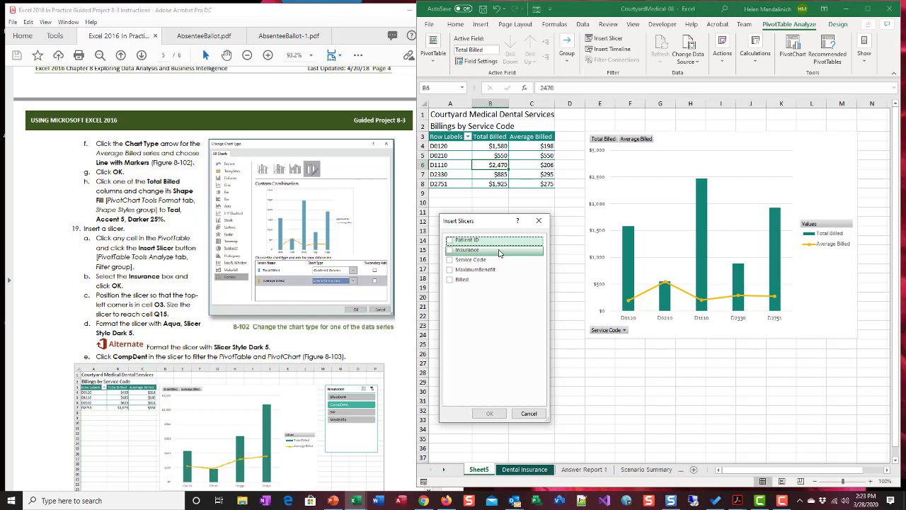
{"action": "left_click", "coordinate": [451, 251]}
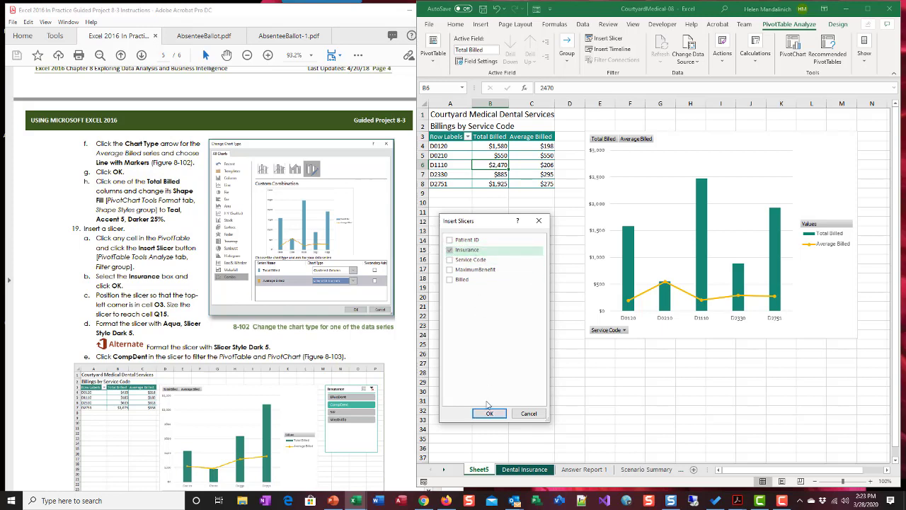
{"action": "left_click", "coordinate": [490, 414]}
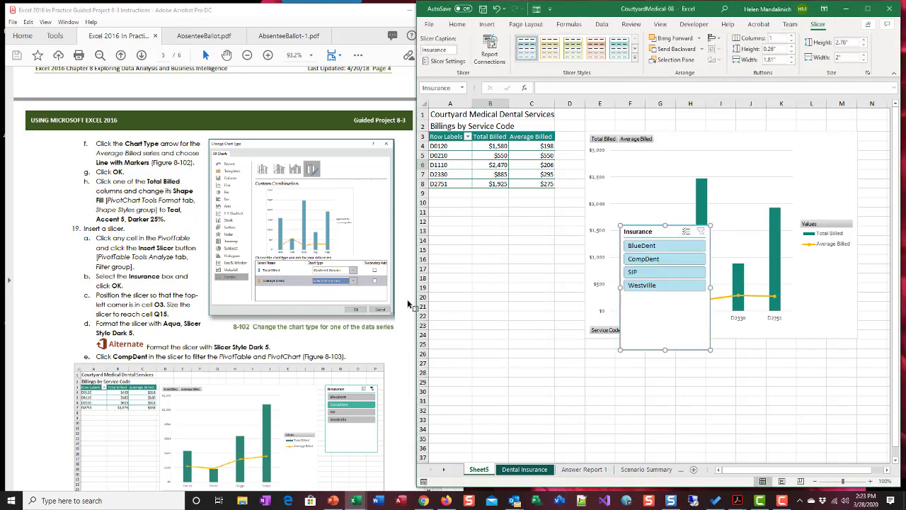
Position the Insurance slicer with its upper-left corner in cell O3 and size it to reach cell Q15
{"action": "left_click_drag", "start_coordinate": [417, 291], "coordinate": [367, 281]}
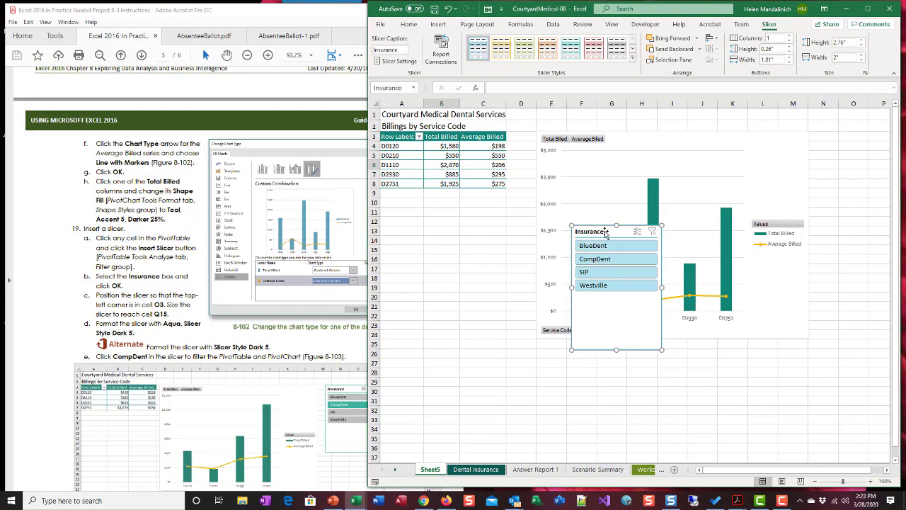
{"action": "left_click_drag", "start_coordinate": [606, 233], "coordinate": [875, 139]}
{"action": "left_click_drag", "start_coordinate": [720, 472], "coordinate": [791, 477]}
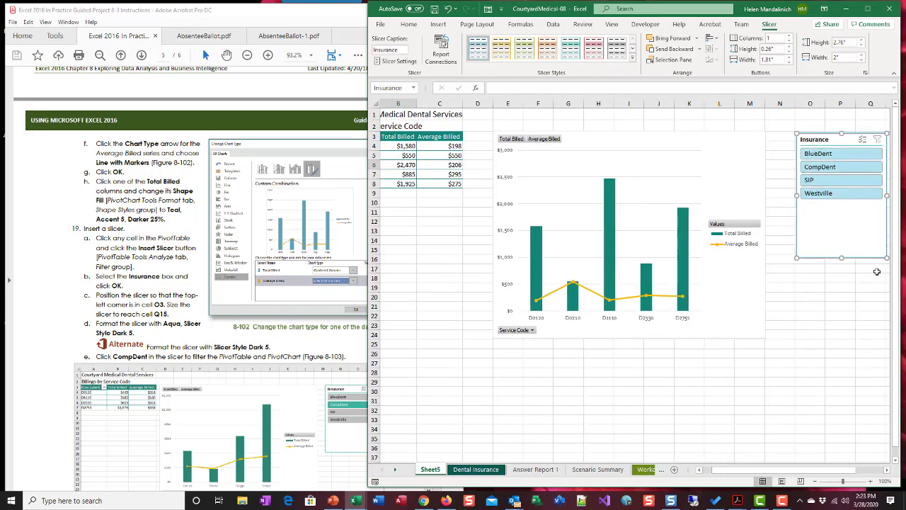
{"action": "left_click_drag", "start_coordinate": [887, 259], "coordinate": [646, 253]}
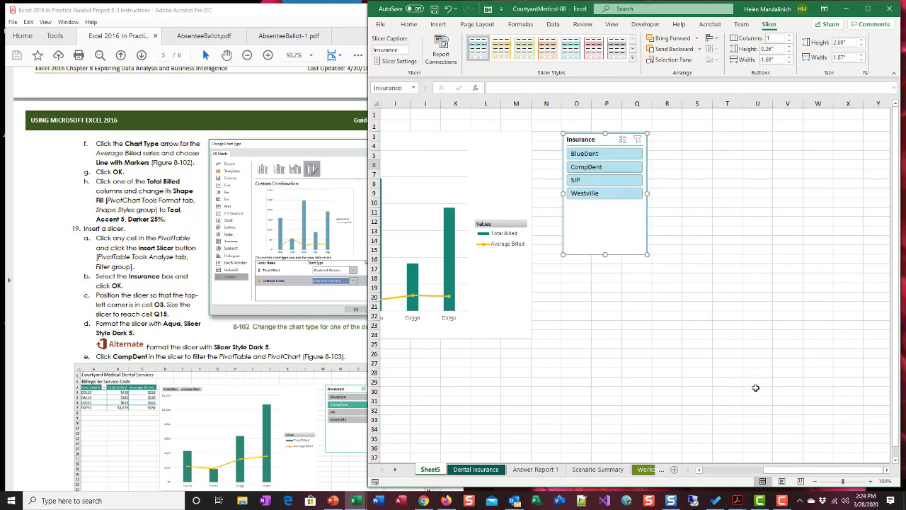
Format the Insurance slicer with the Aqua, Slicer Style Dark 5 style
{"action": "left_click_drag", "start_coordinate": [791, 477], "coordinate": [754, 475]}
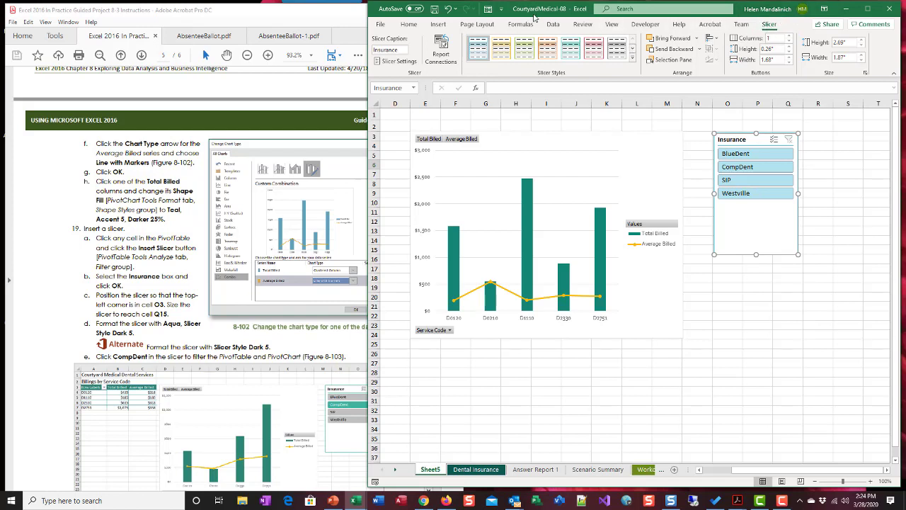
{"action": "left_click", "coordinate": [632, 60]}
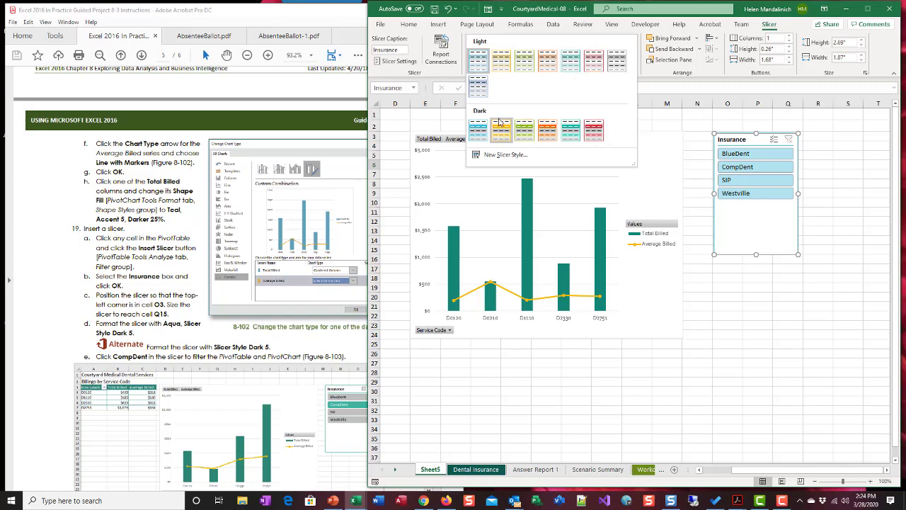
{"action": "left_click", "coordinate": [571, 129]}
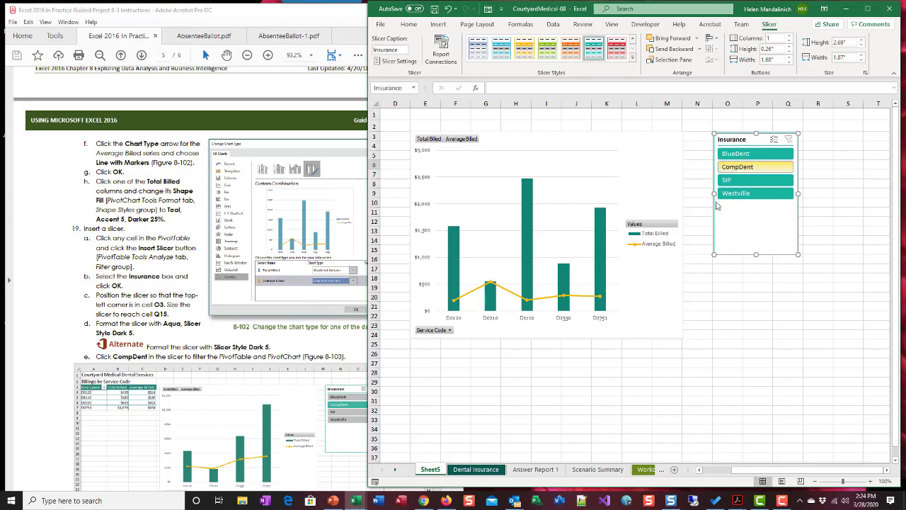
Widen the workbook window to show the whole report and filter the PivotTable and PivotChart to CompDent with the slicer
{"action": "scroll", "coordinate": [198, 294], "scroll_direction": "down", "scroll_amount": 4}
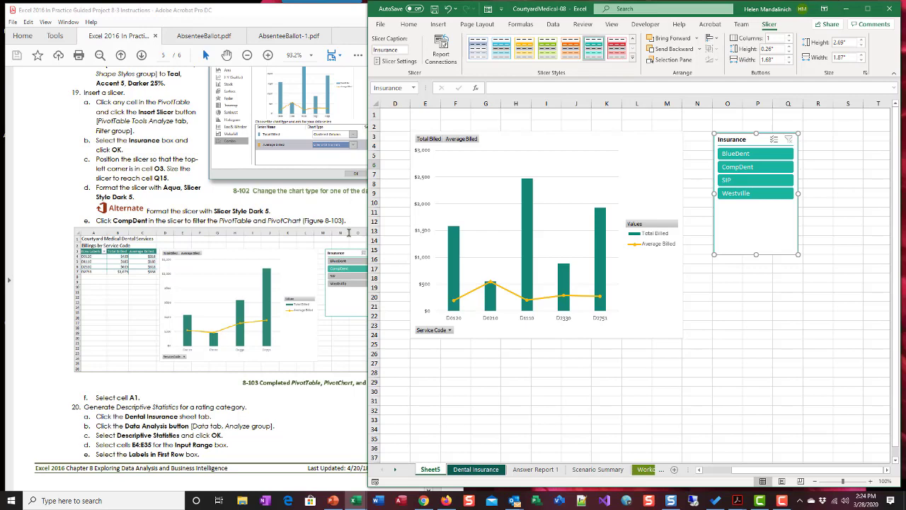
{"action": "left_click_drag", "start_coordinate": [368, 237], "coordinate": [157, 237]}
{"action": "left_click_drag", "start_coordinate": [685, 479], "coordinate": [646, 470]}
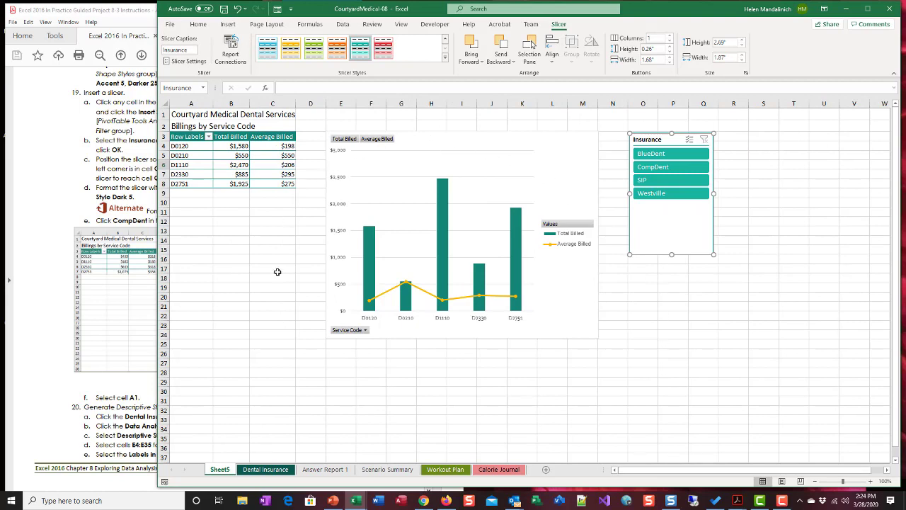
{"action": "left_click", "coordinate": [692, 167]}
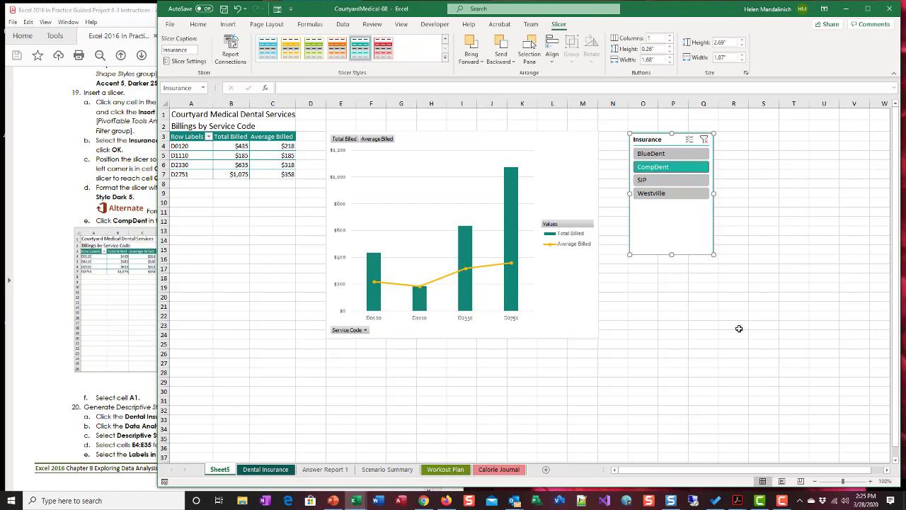
Try single and multiple Insurance slicer selections, including BlueDent, SIP and all four insurers, and return to CompDent only
{"action": "left_click", "coordinate": [690, 154]}
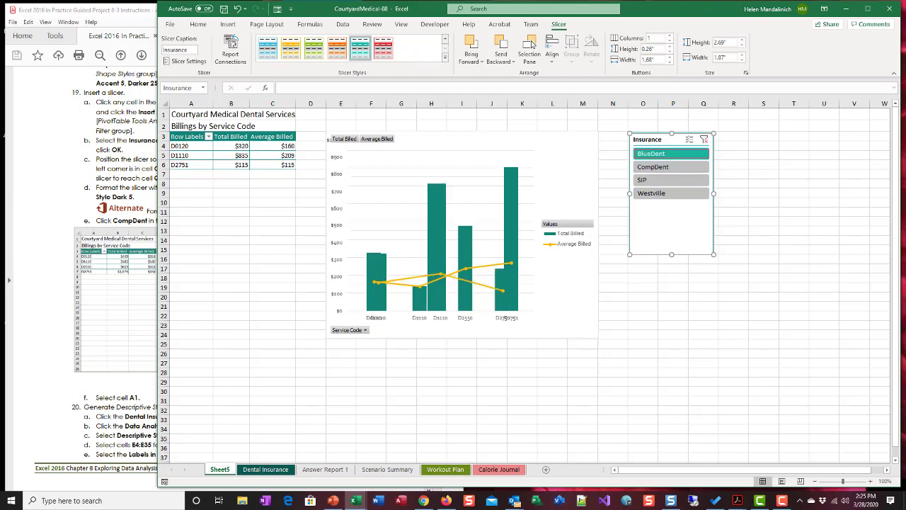
{"action": "left_click", "coordinate": [665, 167]}
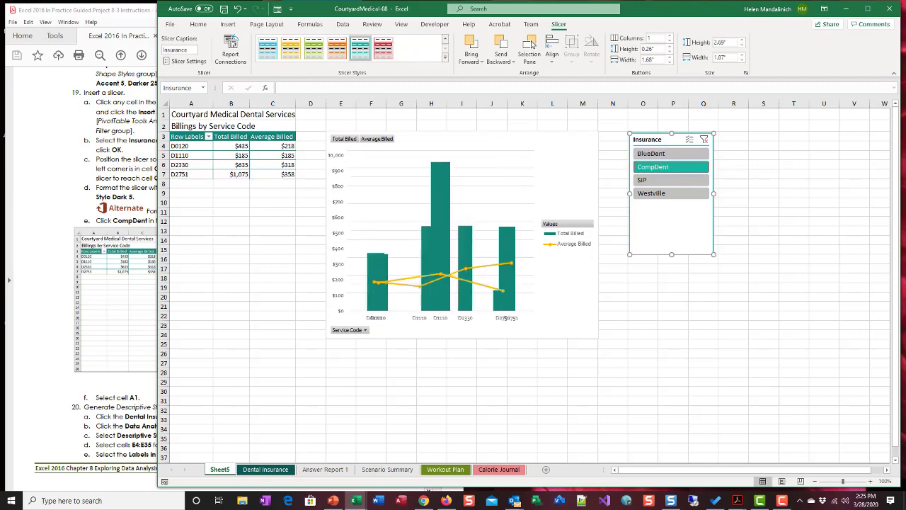
{"action": "left_click", "coordinate": [697, 181]}
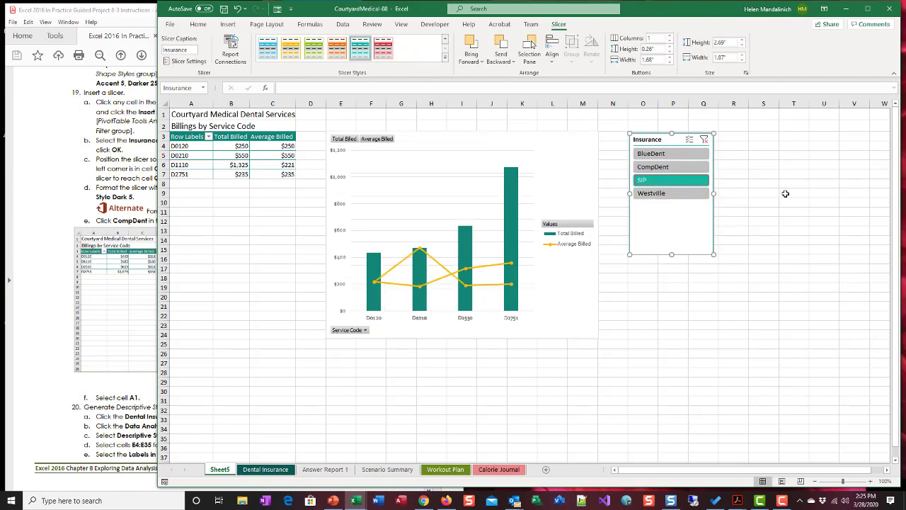
{"action": "left_click", "coordinate": [679, 157], "text": "ctrl"}
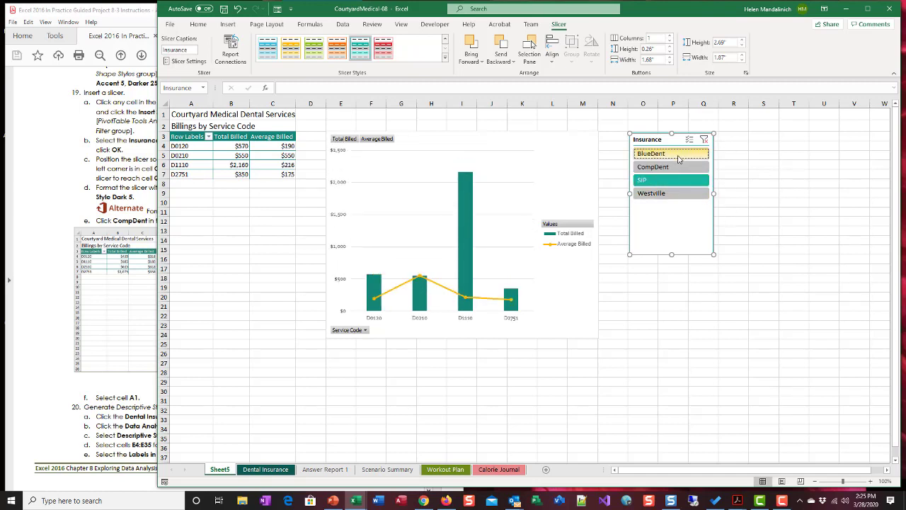
{"action": "left_click", "coordinate": [680, 168], "text": "ctrl"}
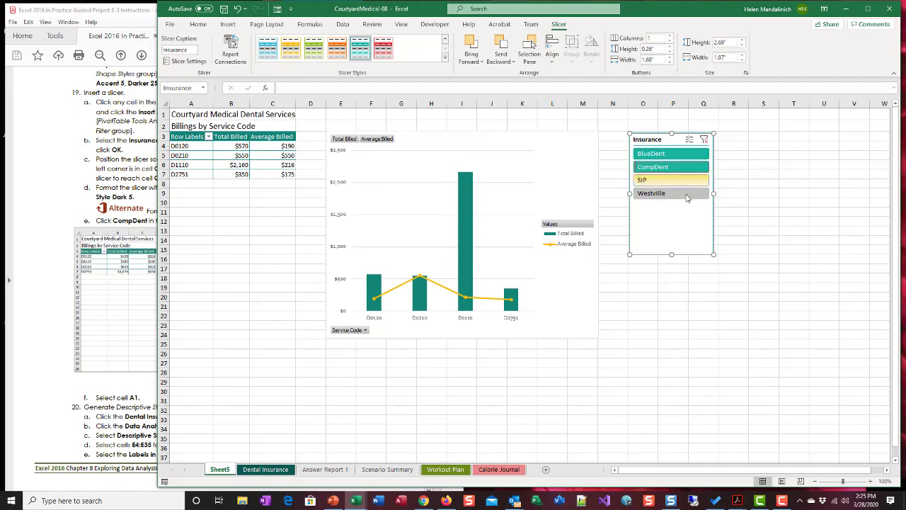
{"action": "left_click", "coordinate": [683, 193], "text": "ctrl"}
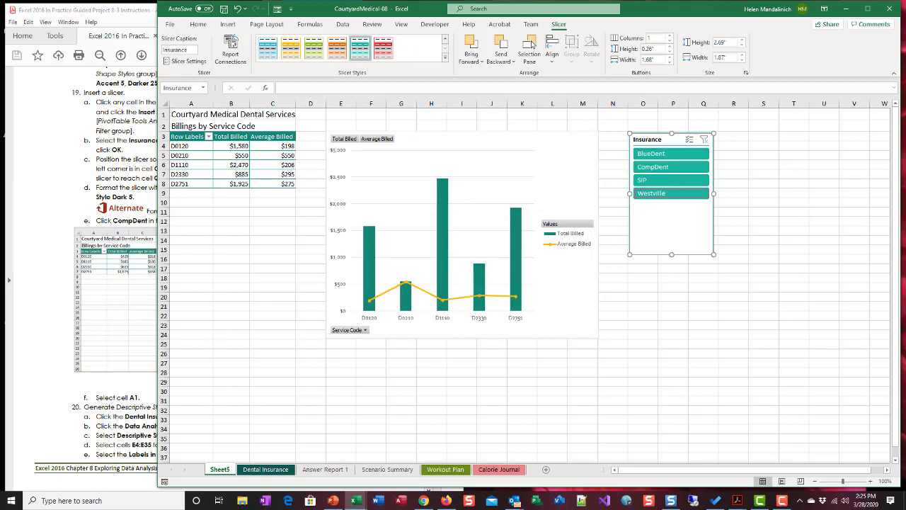
{"action": "left_click", "coordinate": [671, 167]}
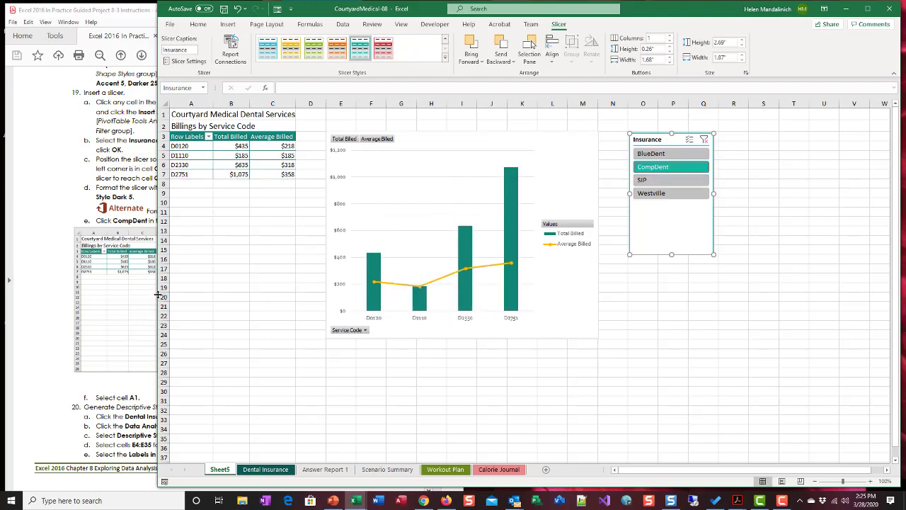
Narrow the workbook window to uncover the project PDF and select cell A1 of the PivotTable sheet
{"action": "left_click_drag", "start_coordinate": [155, 294], "coordinate": [425, 294]}
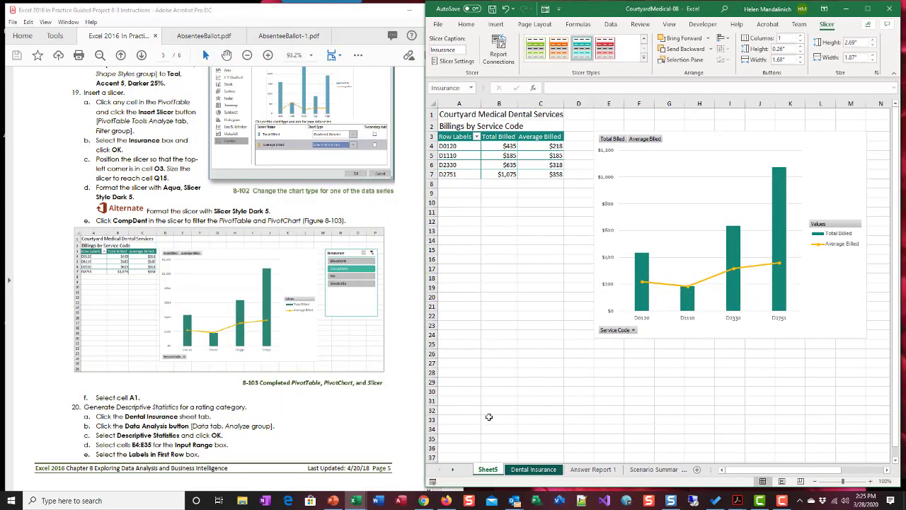
{"action": "scroll", "coordinate": [315, 367], "scroll_direction": "down", "scroll_amount": 2}
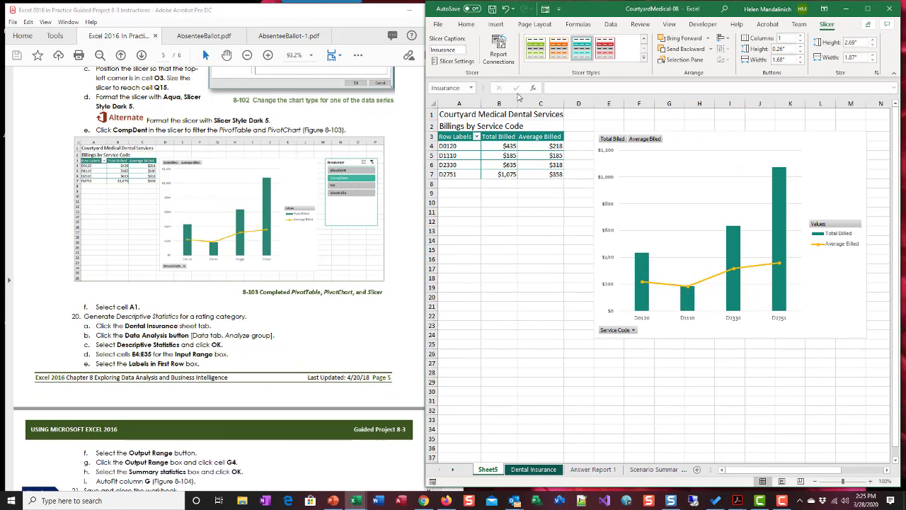
{"action": "left_click", "coordinate": [442, 114]}
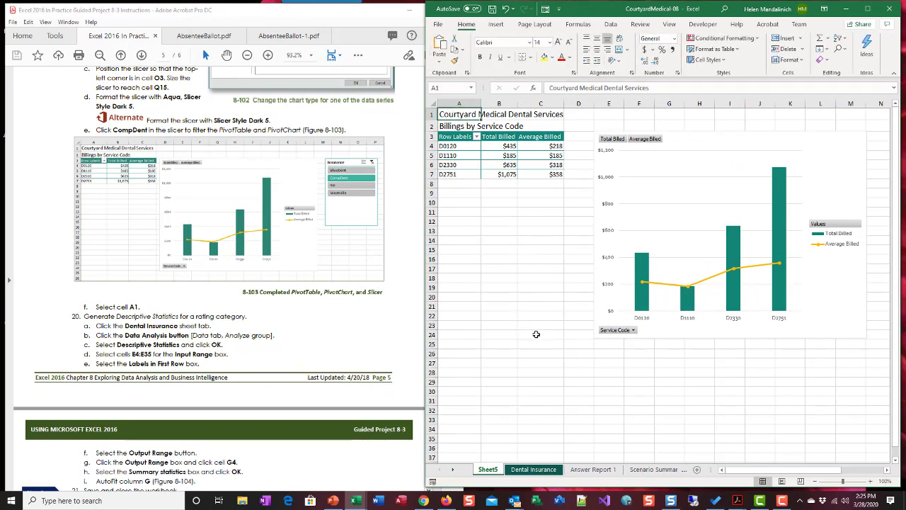
Rename the Sheet5 worksheet to PivotTable 1
{"action": "scroll", "coordinate": [301, 294], "scroll_direction": "down", "scroll_amount": 3}
{"action": "scroll", "coordinate": [304, 291], "scroll_direction": "up", "scroll_amount": 1}
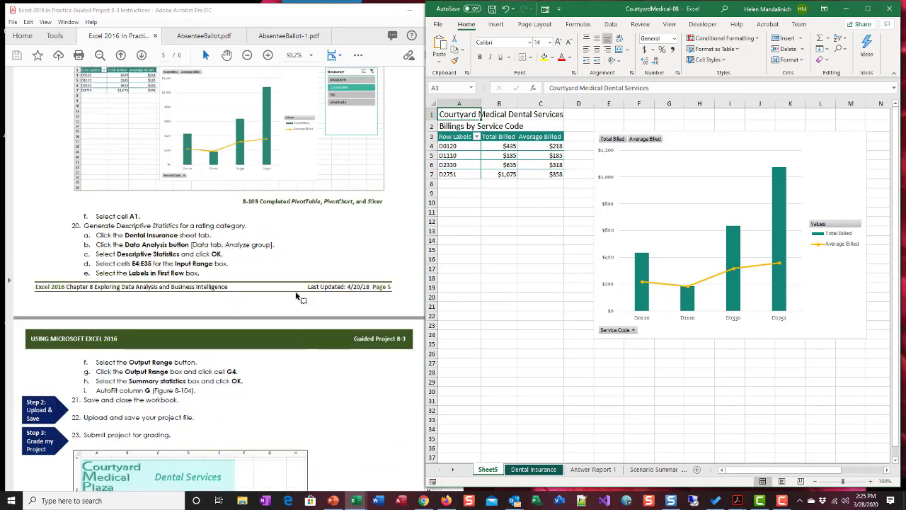
{"action": "left_click", "coordinate": [534, 470]}
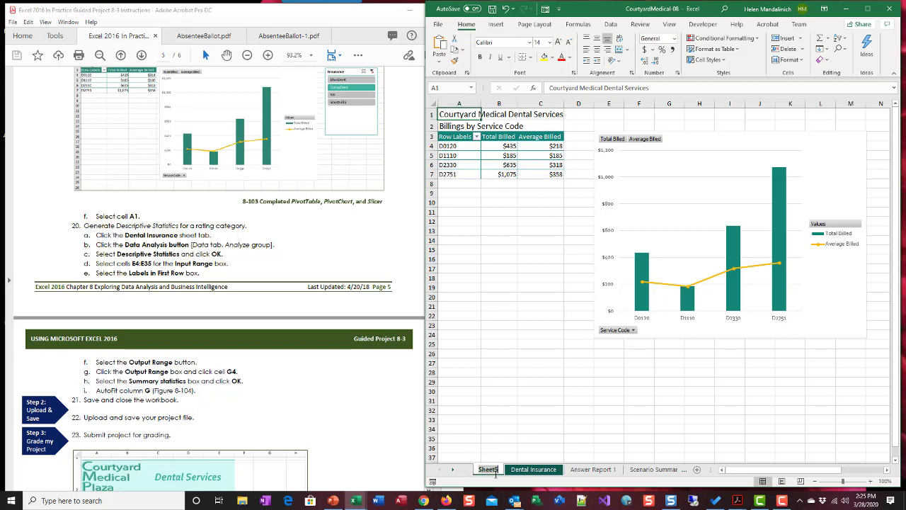
{"action": "left_click", "coordinate": [548, 470], "text": "ctrl"}
{"action": "type", "text": "Pi"}
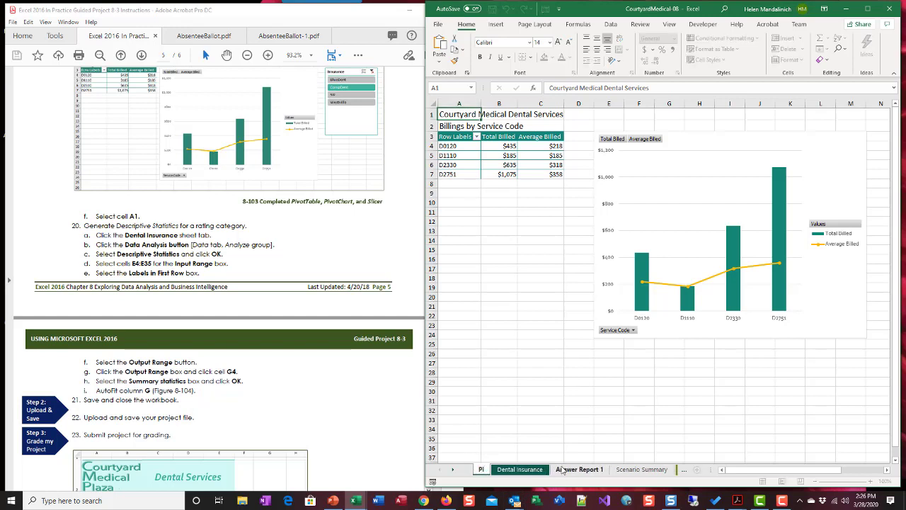
{"action": "type", "text": "votTable"}
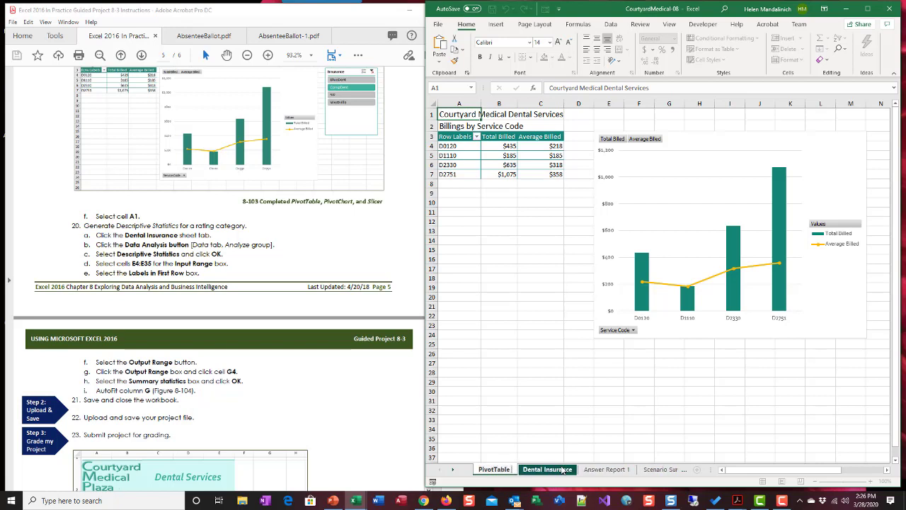
{"action": "type", "text": " 1"}
{"action": "key", "text": "Return"}
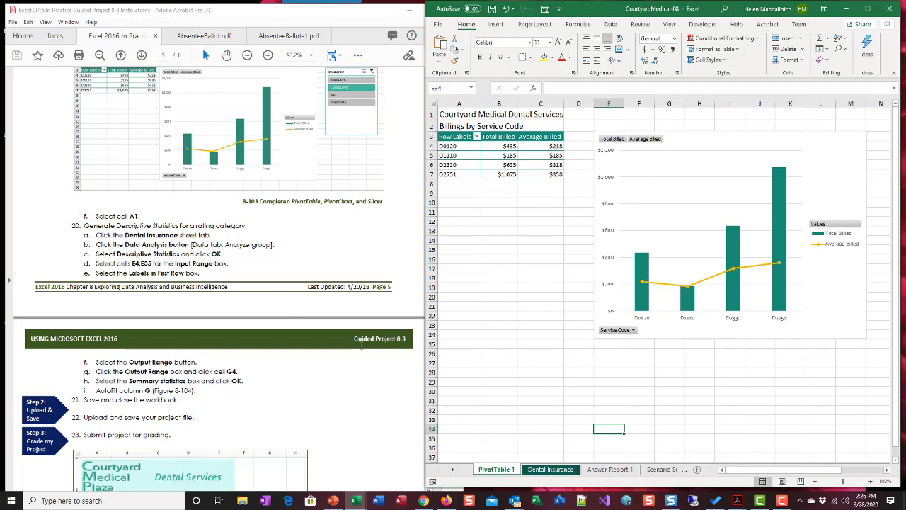
Switch to the Dental Insurance worksheet
{"action": "left_click", "coordinate": [559, 471]}
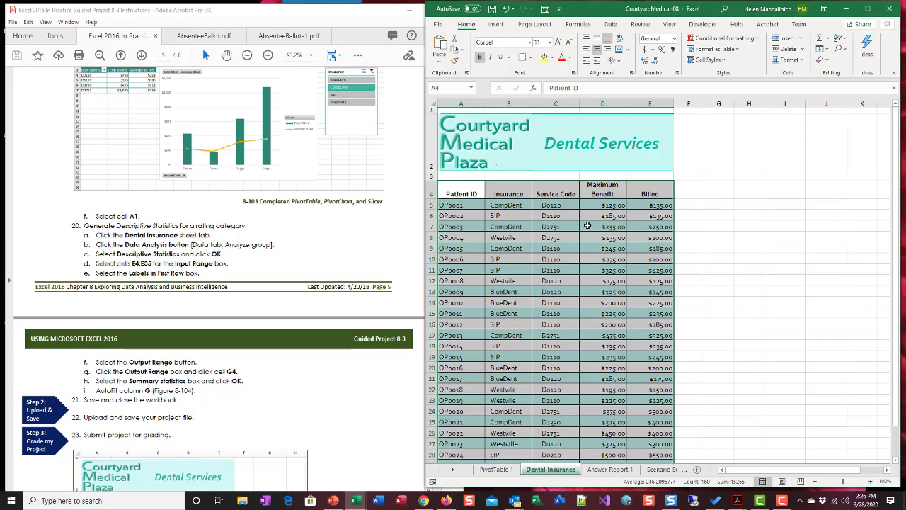
{"action": "left_click", "coordinate": [611, 25]}
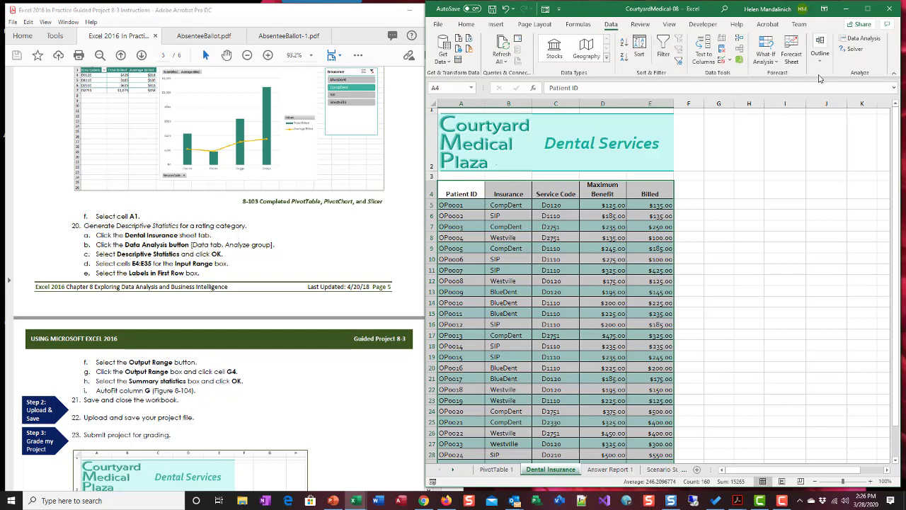
{"action": "left_click", "coordinate": [853, 40]}
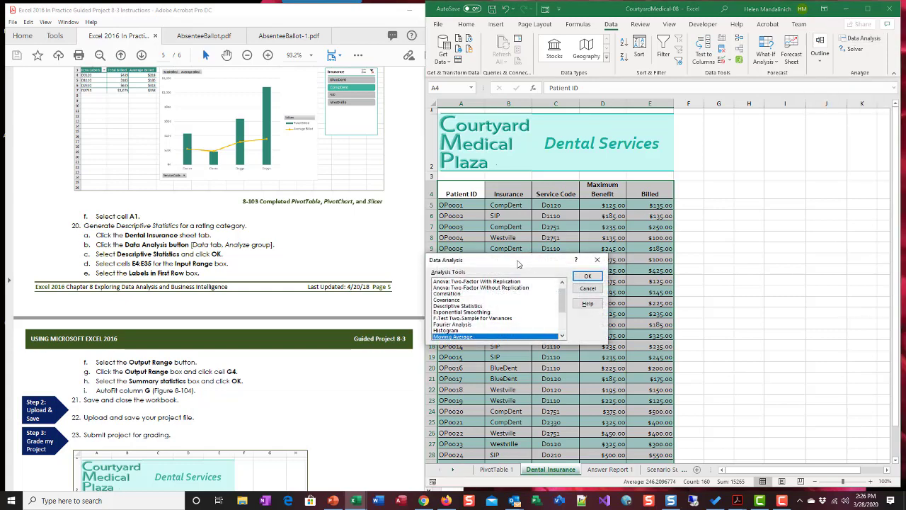
{"action": "left_click_drag", "start_coordinate": [518, 264], "coordinate": [593, 173]}
{"action": "left_click", "coordinate": [542, 216]}
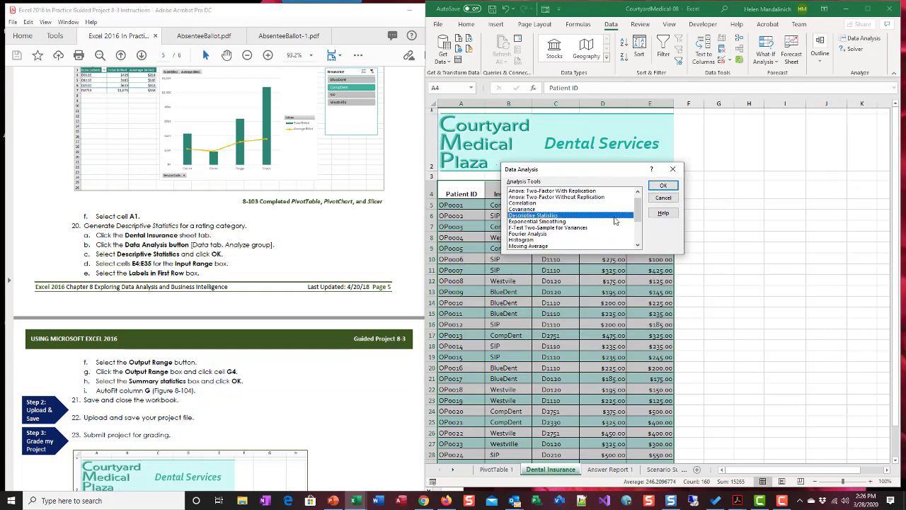
{"action": "left_click", "coordinate": [664, 185]}
{"action": "left_click_drag", "start_coordinate": [592, 130], "coordinate": [669, 150]}
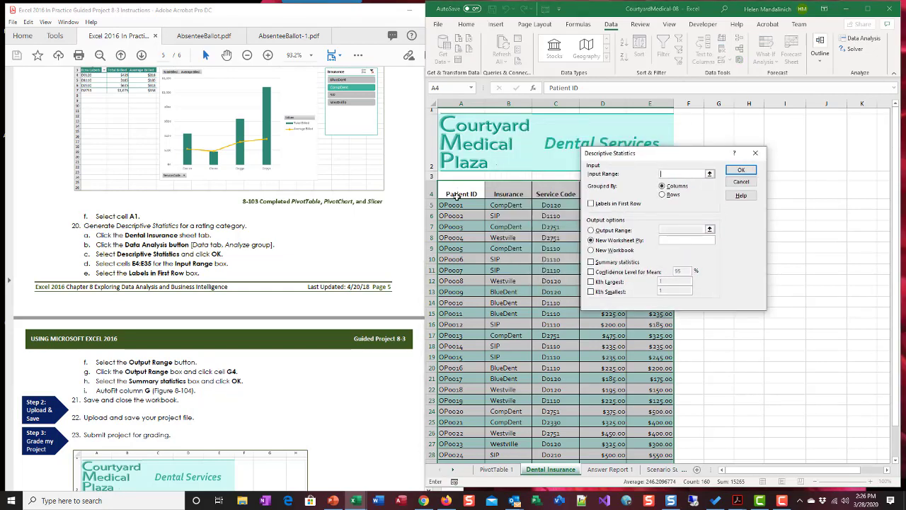
{"action": "left_click", "coordinate": [451, 205]}
{"action": "left_click_drag", "start_coordinate": [451, 204], "coordinate": [663, 440]}
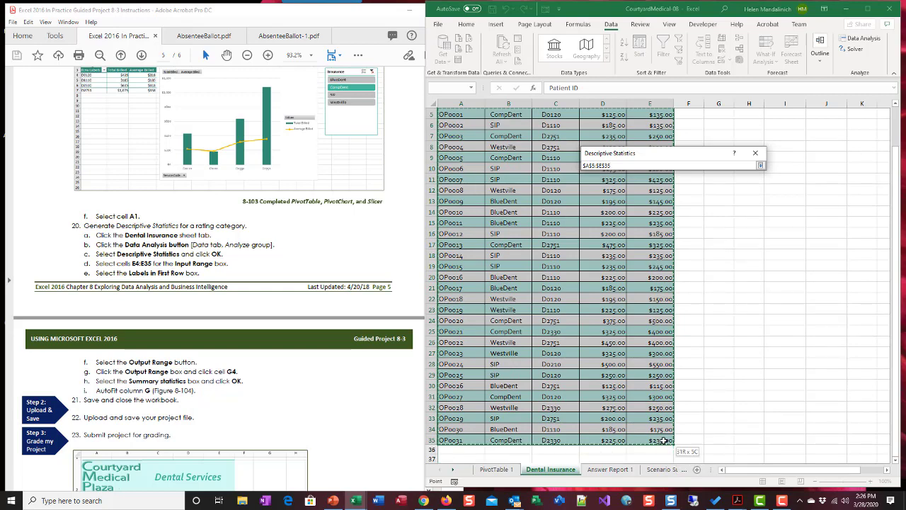
{"action": "left_click_drag", "start_coordinate": [664, 440], "coordinate": [664, 440]}
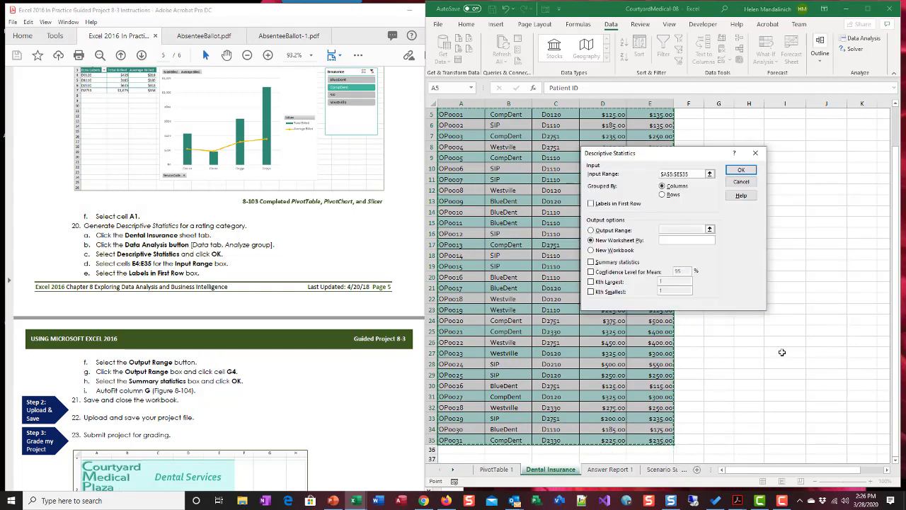
{"action": "scroll", "coordinate": [873, 251], "scroll_direction": "up", "scroll_amount": 2}
{"action": "left_click", "coordinate": [742, 181]}
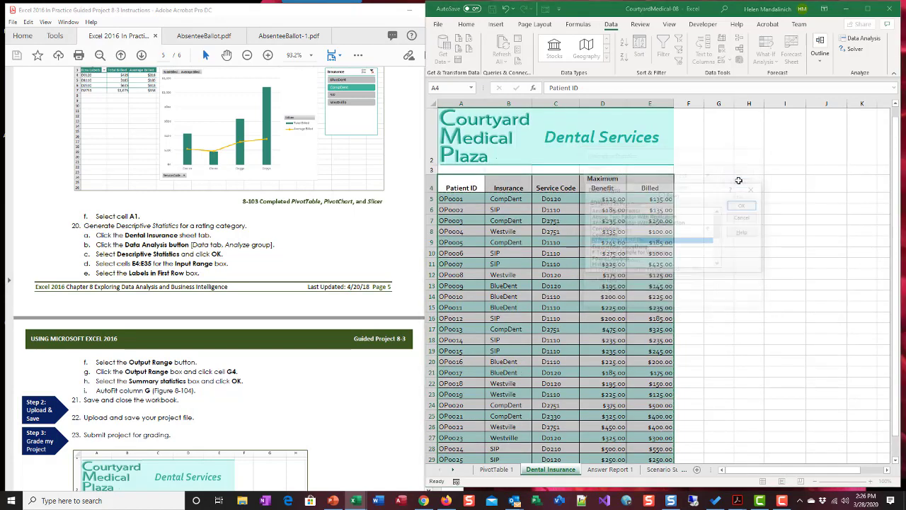
{"action": "left_click", "coordinate": [744, 217]}
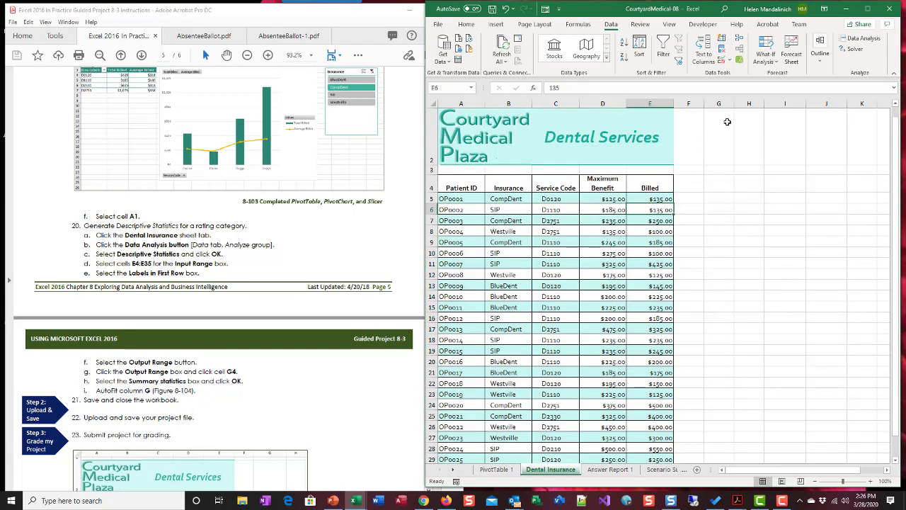
{"action": "left_click", "coordinate": [645, 198]}
{"action": "left_click", "coordinate": [863, 38]}
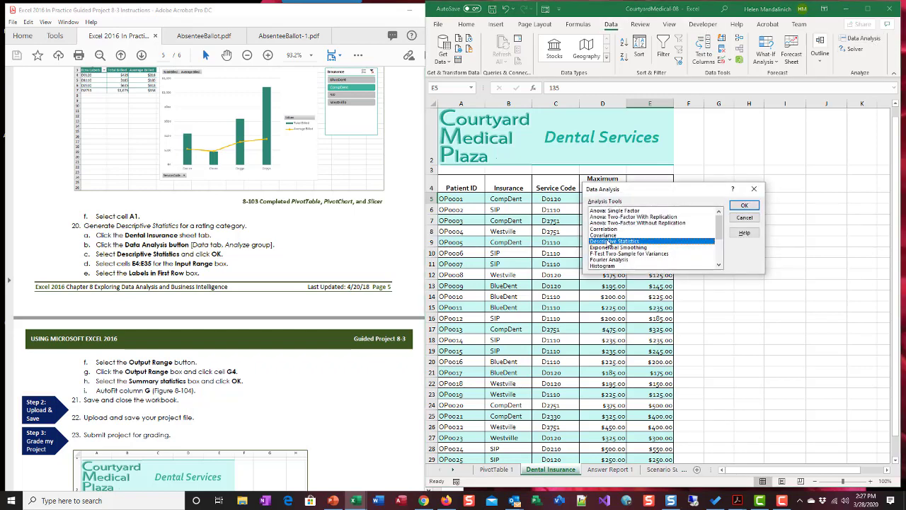
{"action": "left_click", "coordinate": [744, 205]}
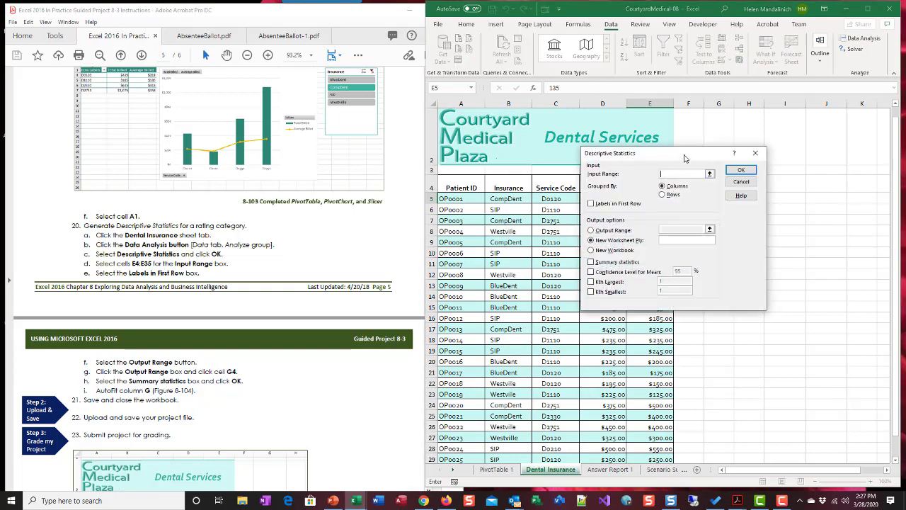
{"action": "left_click_drag", "start_coordinate": [684, 158], "coordinate": [796, 238]}
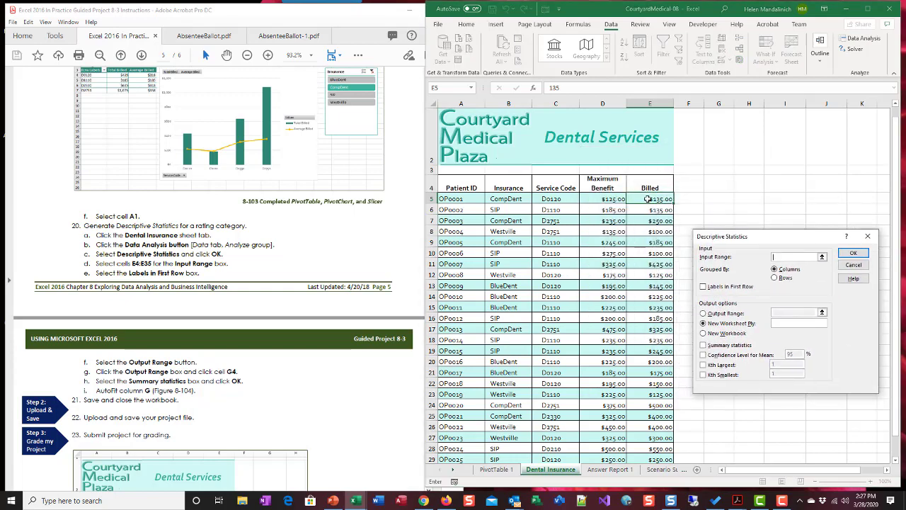
{"action": "left_click_drag", "start_coordinate": [649, 199], "coordinate": [651, 439]}
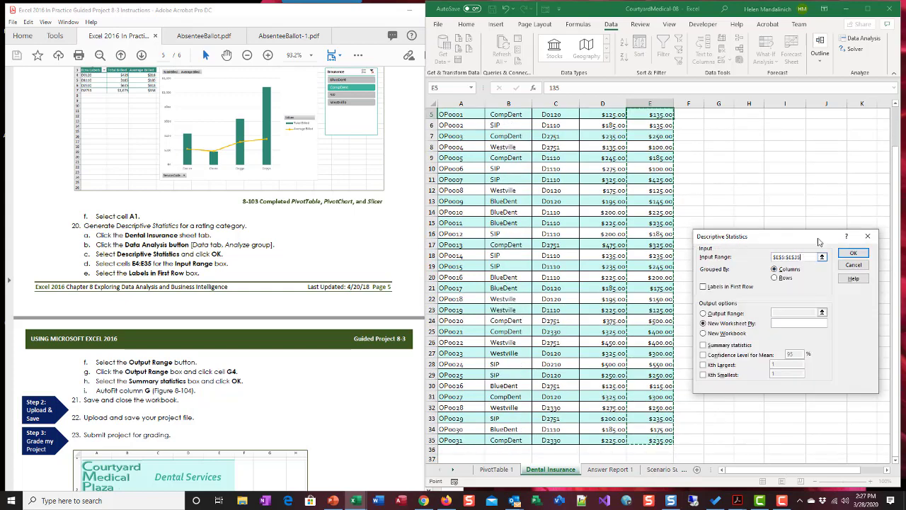
{"action": "left_click_drag", "start_coordinate": [731, 242], "coordinate": [570, 167]}
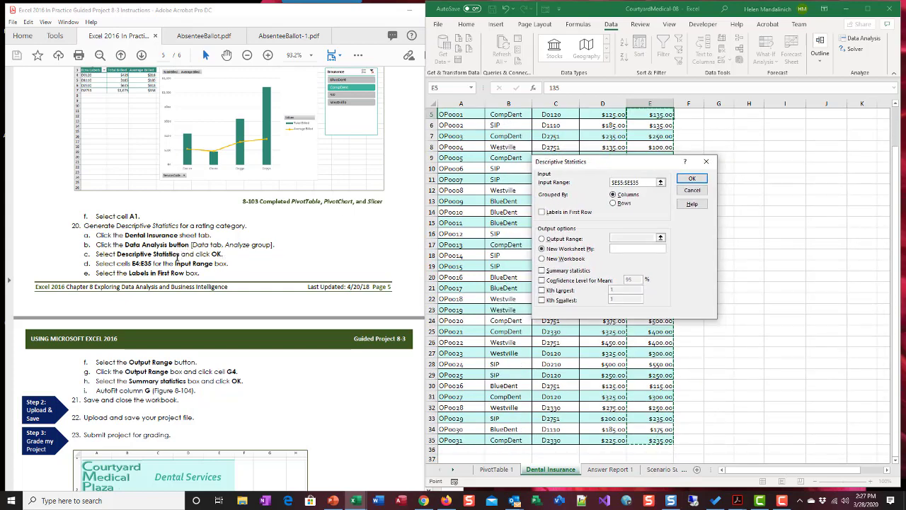
{"action": "left_click", "coordinate": [544, 213]}
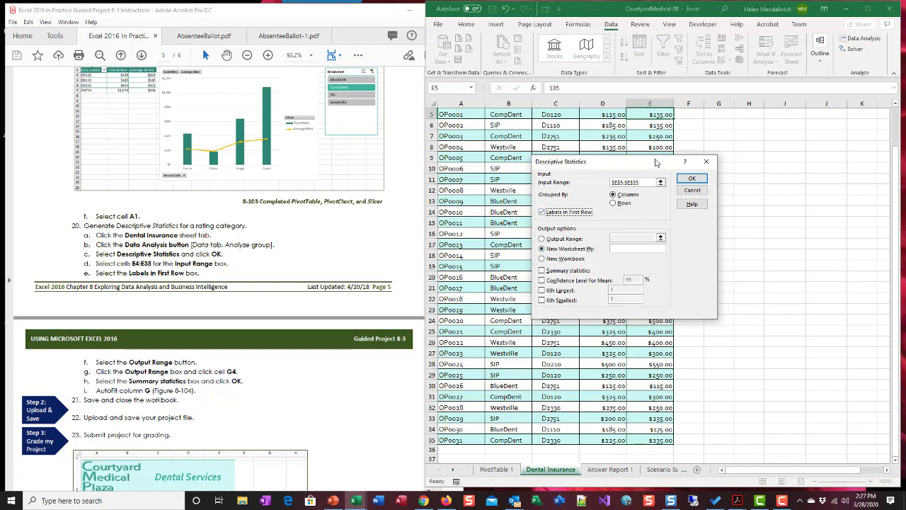
{"action": "left_click", "coordinate": [691, 190]}
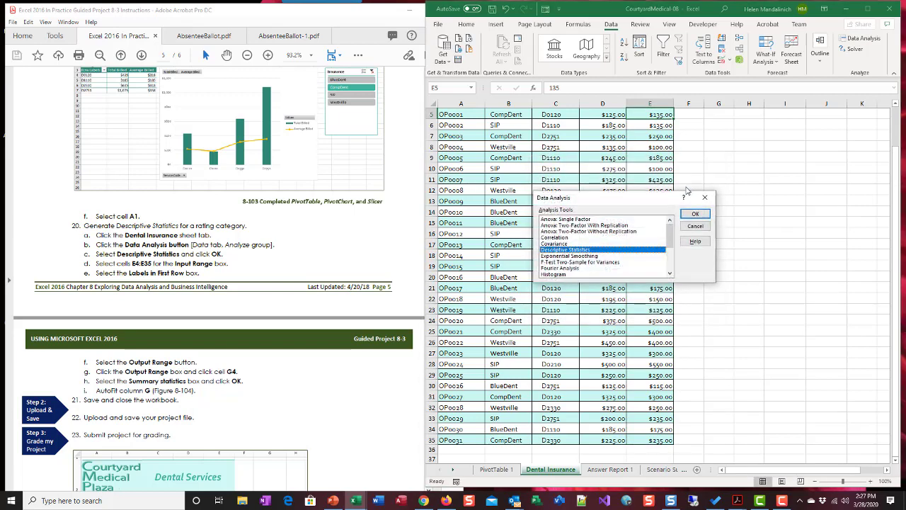
Start Descriptive Statistics with the Billed column, E4:E35, as the input range and labels in the first row
{"action": "left_click", "coordinate": [694, 214]}
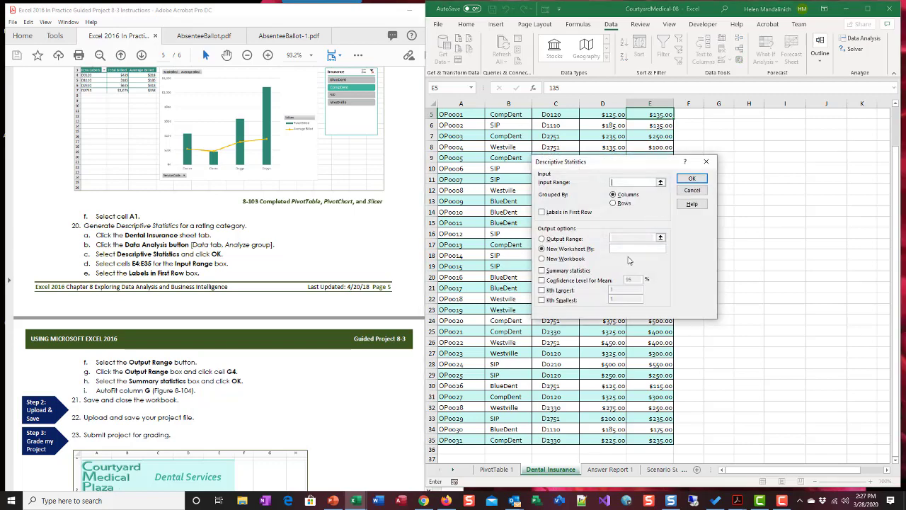
{"action": "scroll", "coordinate": [766, 243], "scroll_direction": "up", "scroll_amount": 2}
{"action": "left_click_drag", "start_coordinate": [620, 162], "coordinate": [464, 154]}
{"action": "left_click", "coordinate": [650, 186]}
{"action": "left_click_drag", "start_coordinate": [650, 186], "coordinate": [653, 438]}
{"action": "left_click_drag", "start_coordinate": [494, 163], "coordinate": [709, 185]}
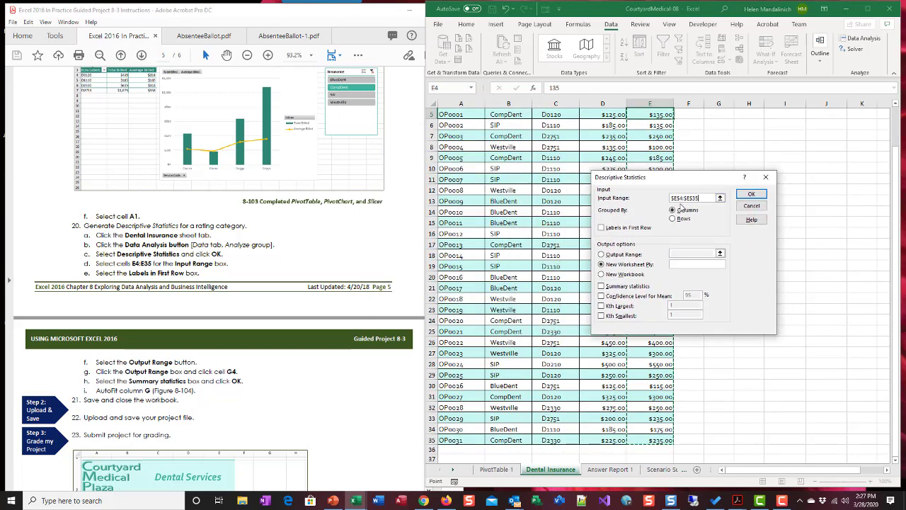
{"action": "left_click", "coordinate": [601, 228]}
Set the output range to G4, include summary statistics and generate the descriptive statistics
{"action": "scroll", "coordinate": [214, 300], "scroll_direction": "down", "scroll_amount": 3}
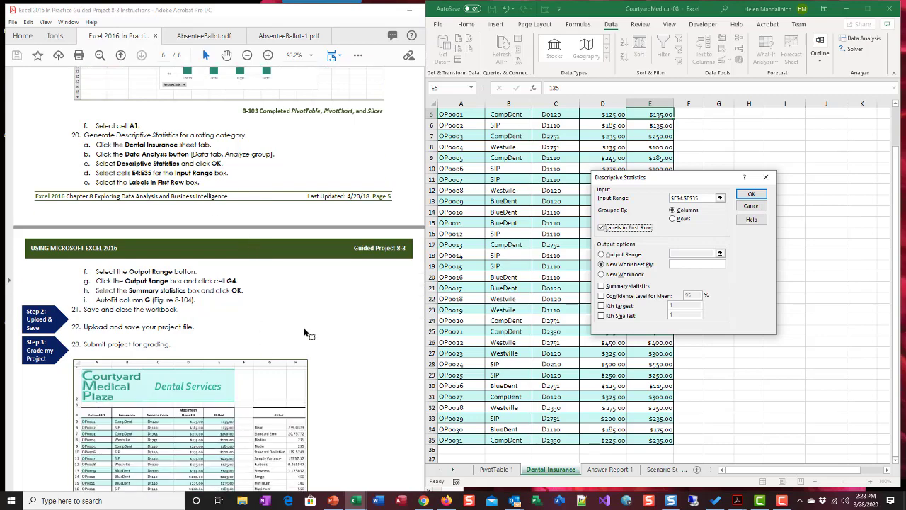
{"action": "left_click", "coordinate": [601, 254]}
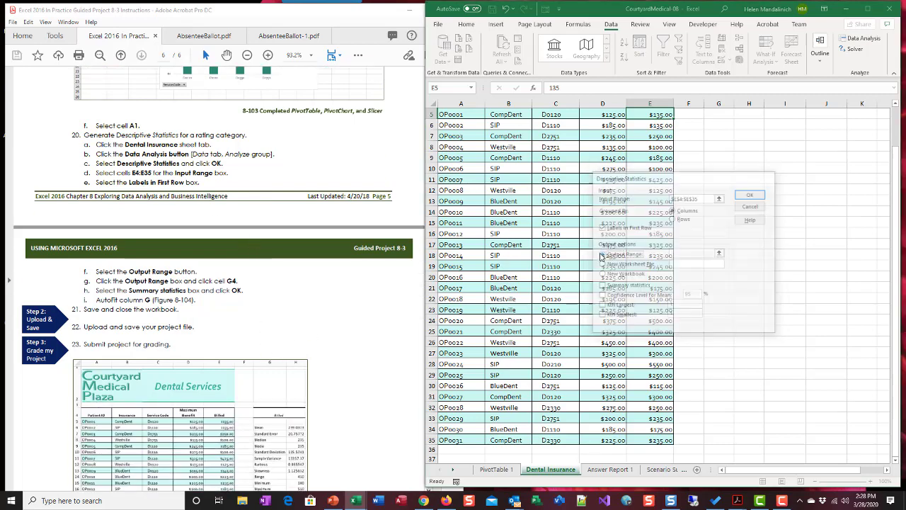
{"action": "left_click", "coordinate": [673, 251]}
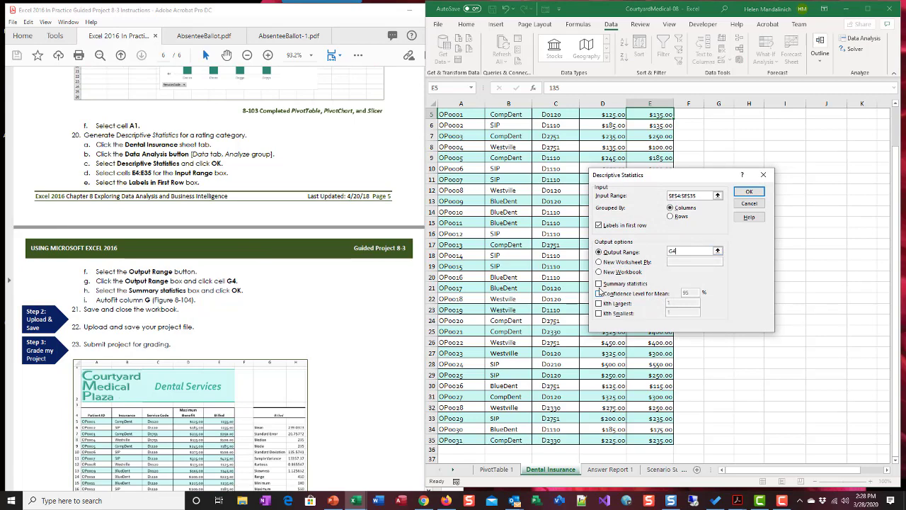
{"action": "left_click", "coordinate": [599, 284]}
{"action": "left_click", "coordinate": [749, 191]}
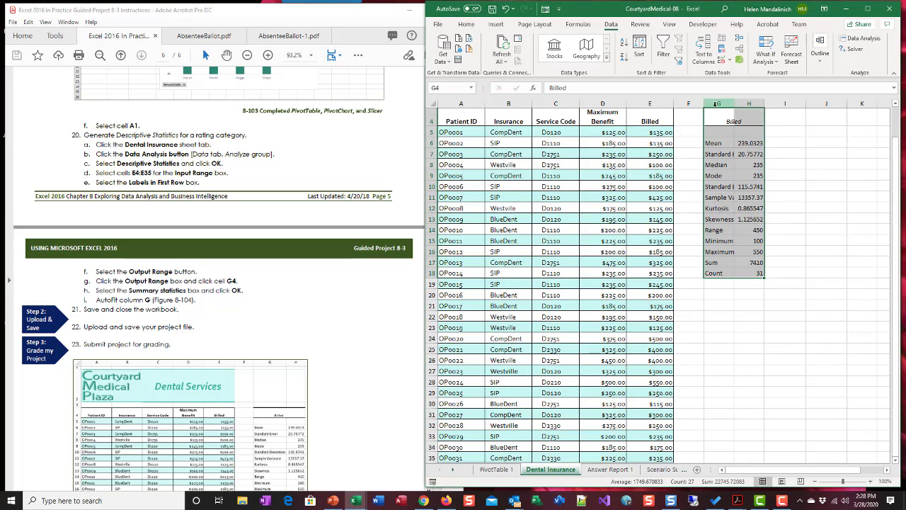
AutoFit columns G and H to the statistics output and select cell G4
{"action": "left_click_drag", "start_coordinate": [715, 104], "coordinate": [746, 104]}
{"action": "double_click", "coordinate": [733, 104]}
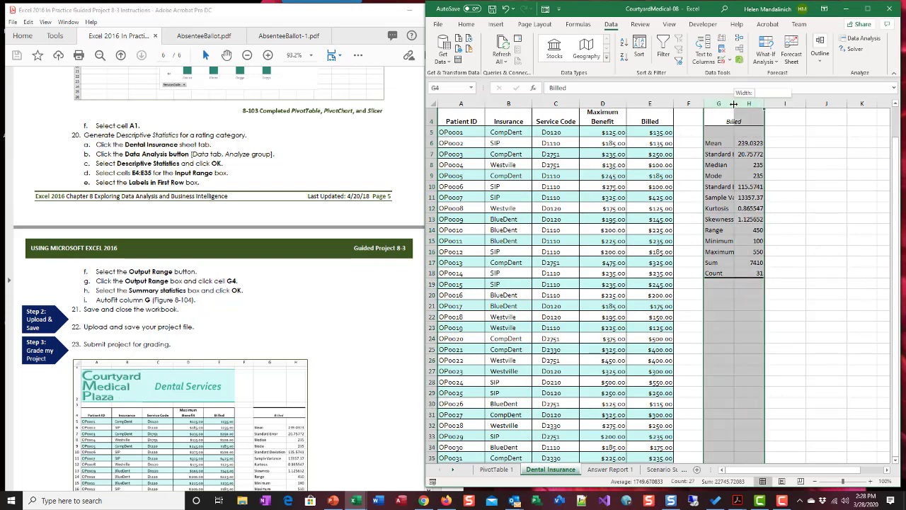
{"action": "left_click", "coordinate": [832, 216]}
{"action": "left_click", "coordinate": [755, 121]}
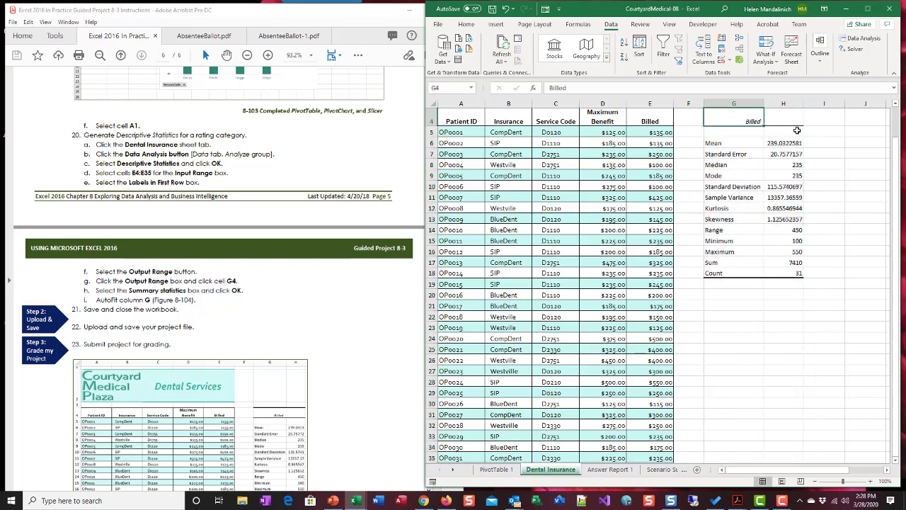